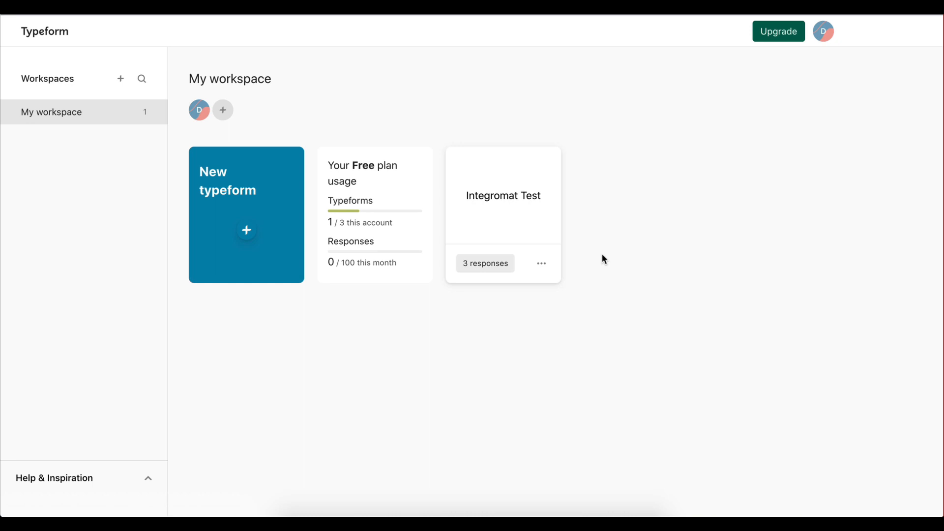
Step: Open the Integromat Test form and examine its Email Address and Service questions
left_click(501, 209)
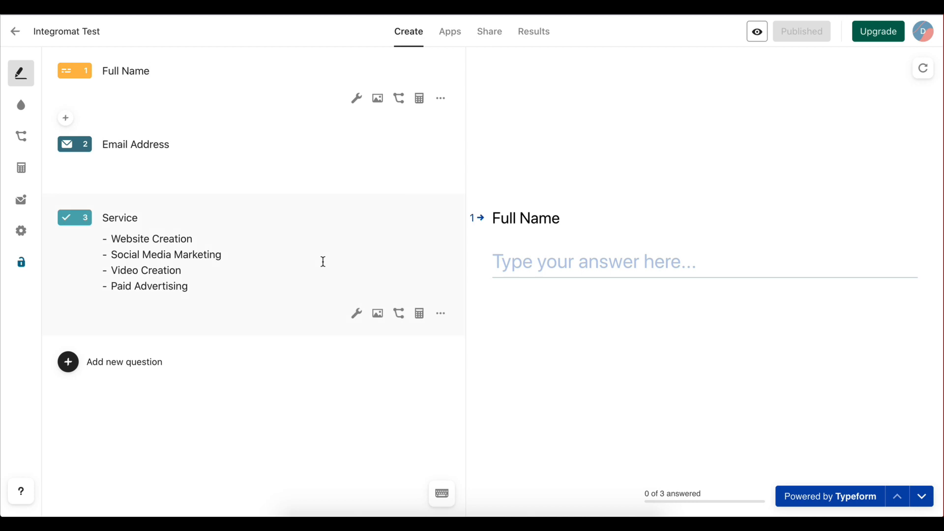
left_click(178, 144)
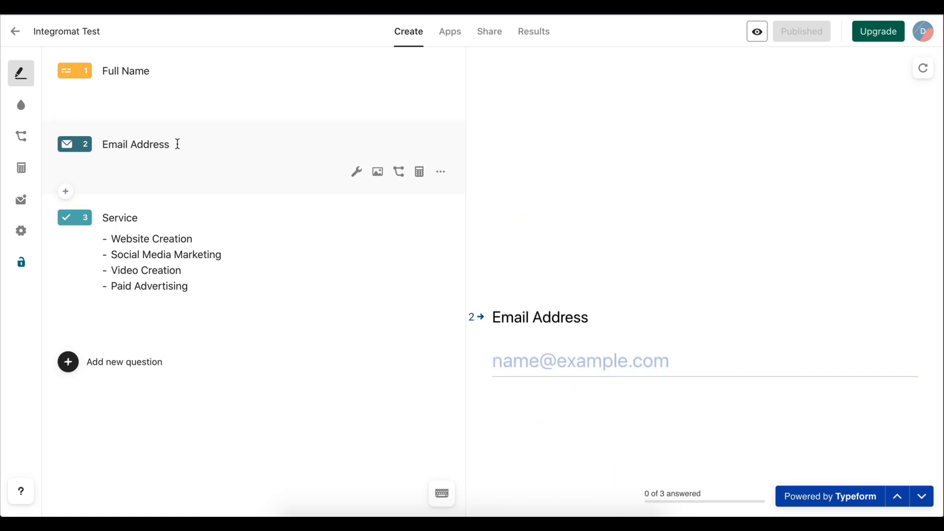
left_click(186, 218)
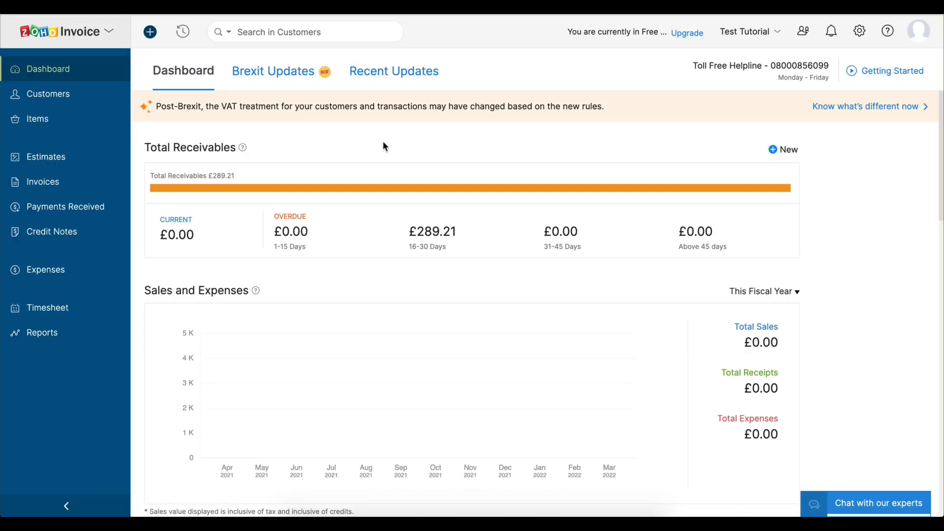
Step: Switch to Zoho Invoice and start a new service item named Paid Advertising with a selling price of 600 GBP
left_click(48, 119)
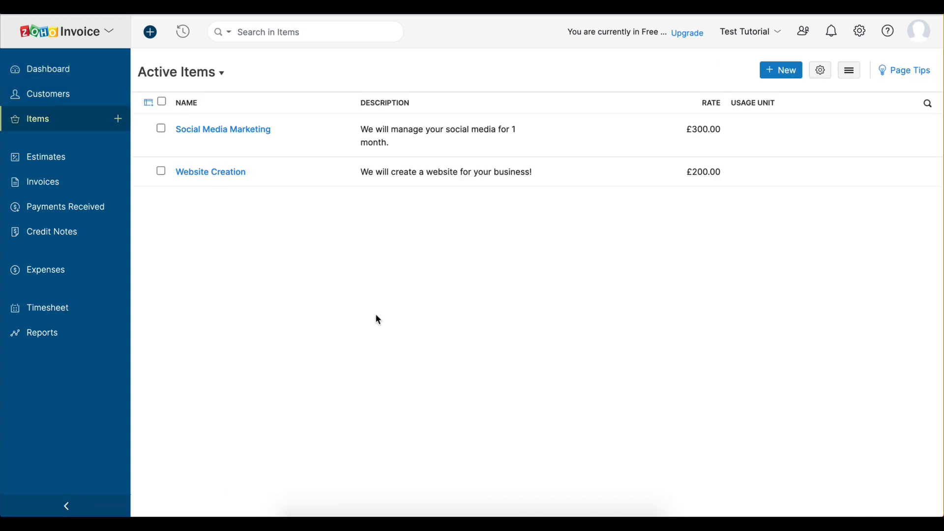
left_click(776, 72)
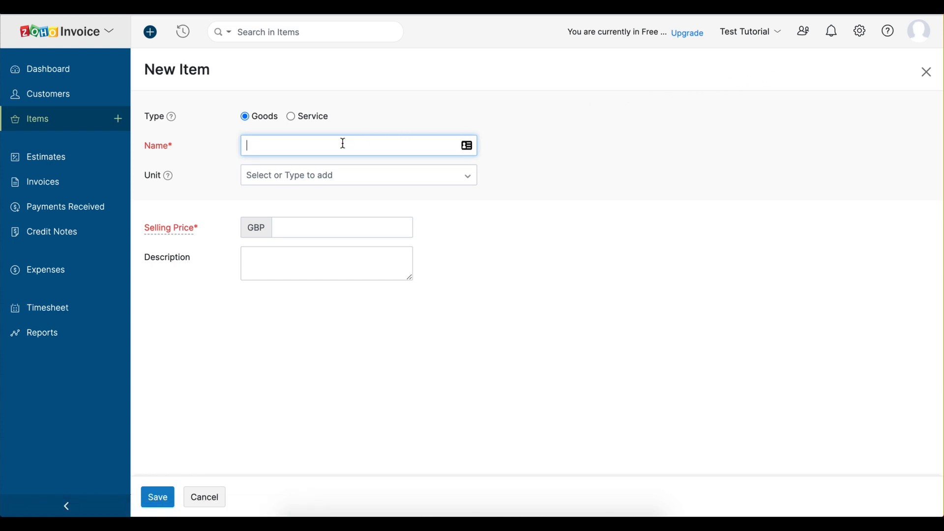
type("Paid Advertising")
left_click(234, 185)
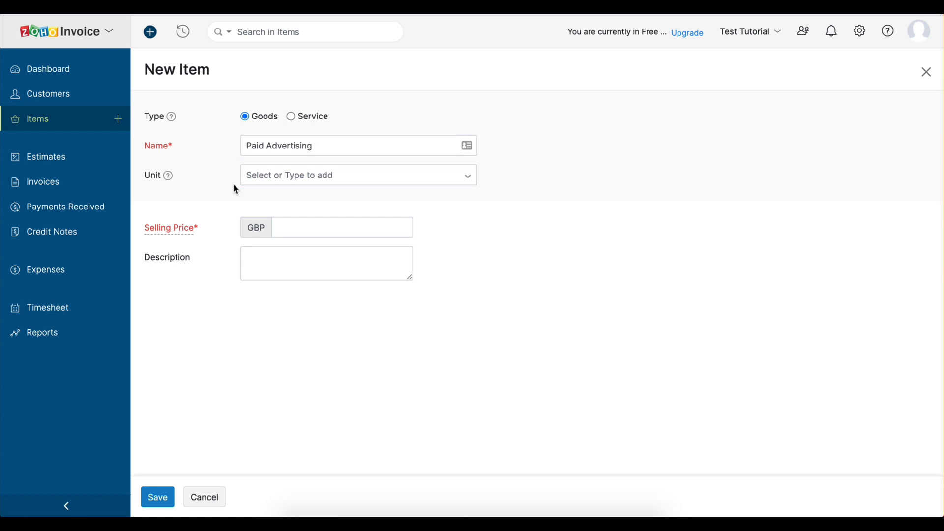
left_click(291, 116)
left_click(303, 230)
type("600")
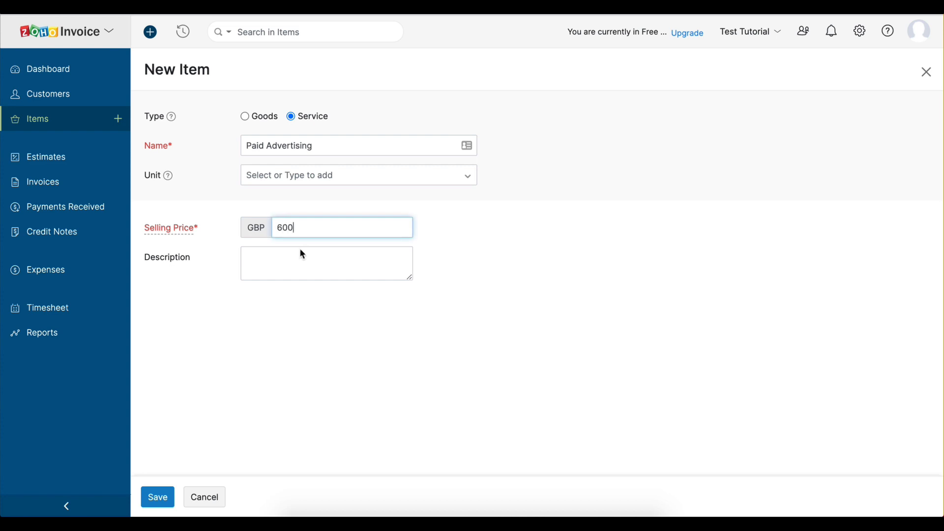
Step: Give the new item the description "This is an example service" and save it
left_click(299, 273)
type("This is ")
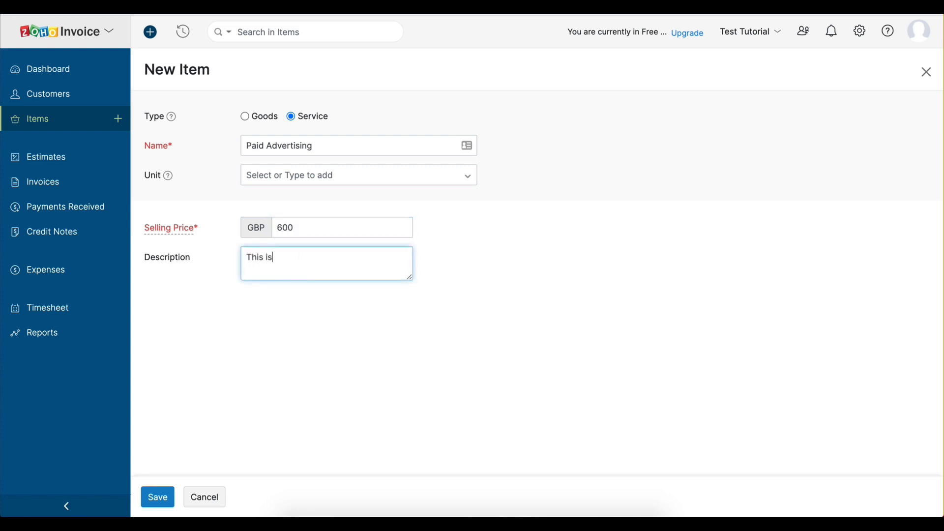
type("a n example service")
left_click(258, 342)
left_click(155, 498)
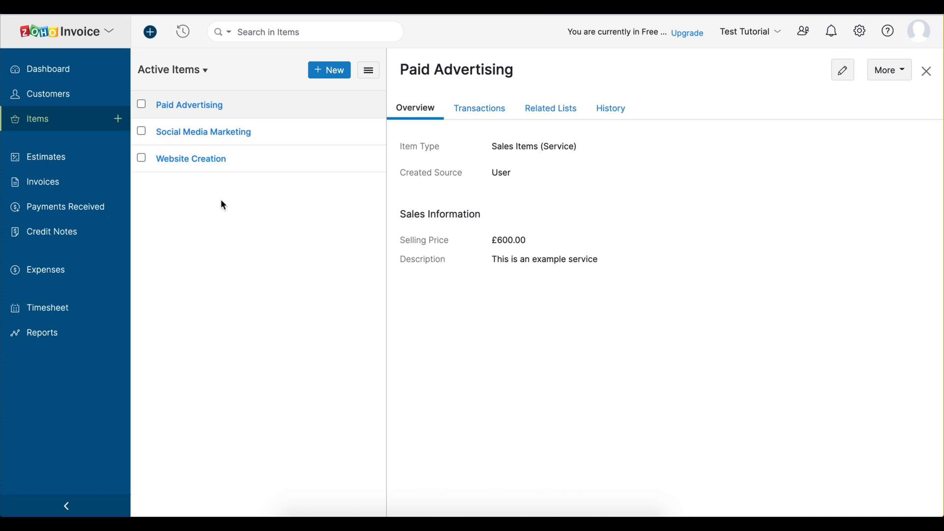
Step: Open the online payments settings and review all available credit/debit card payment gateways
left_click(867, 37)
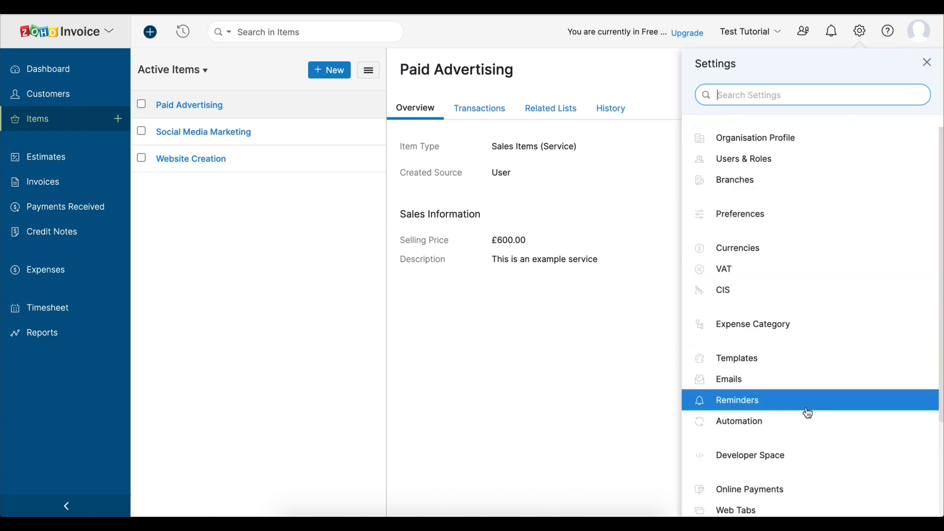
left_click(813, 496)
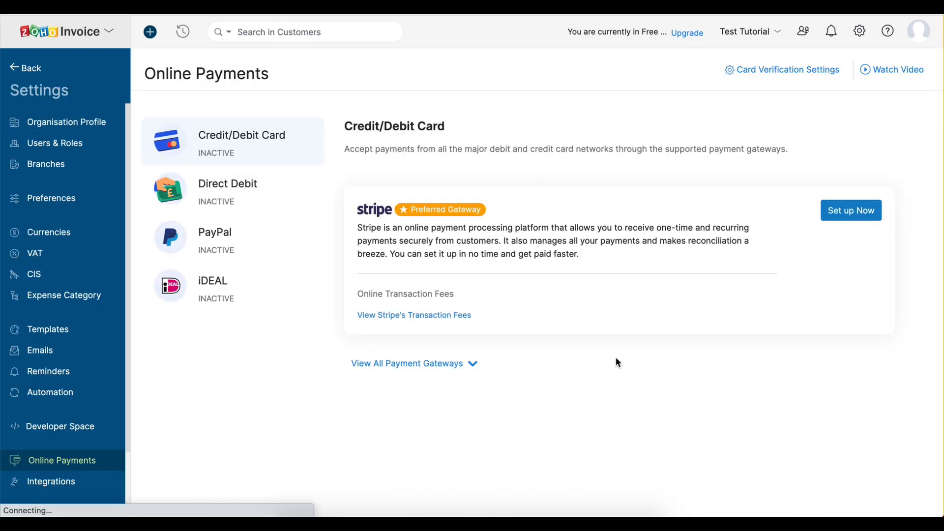
left_click(458, 364)
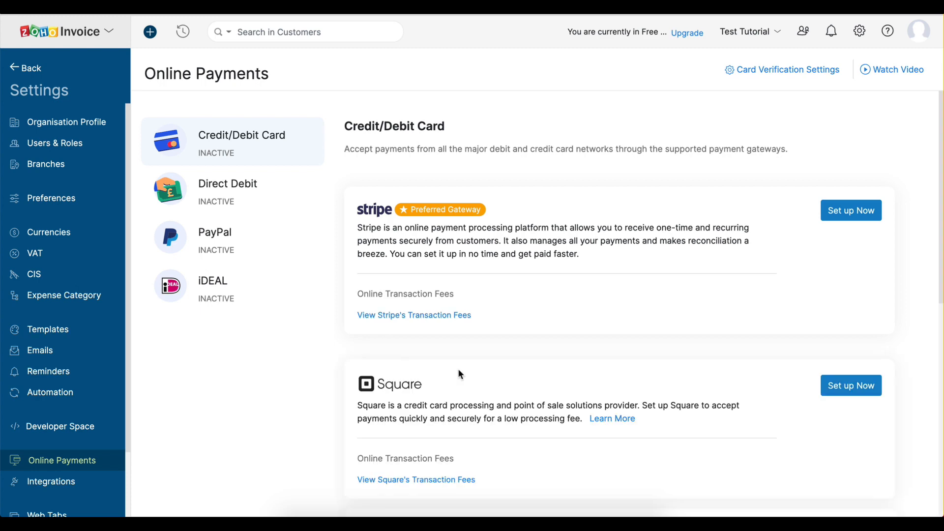
scroll(647, 419, "down", 1)
scroll(647, 421, "down", 8)
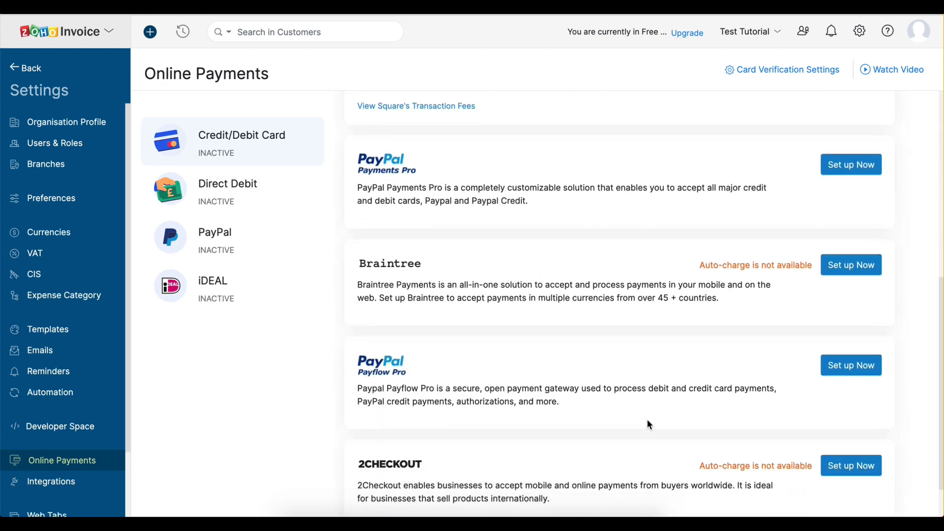
scroll(648, 424, "up", 10)
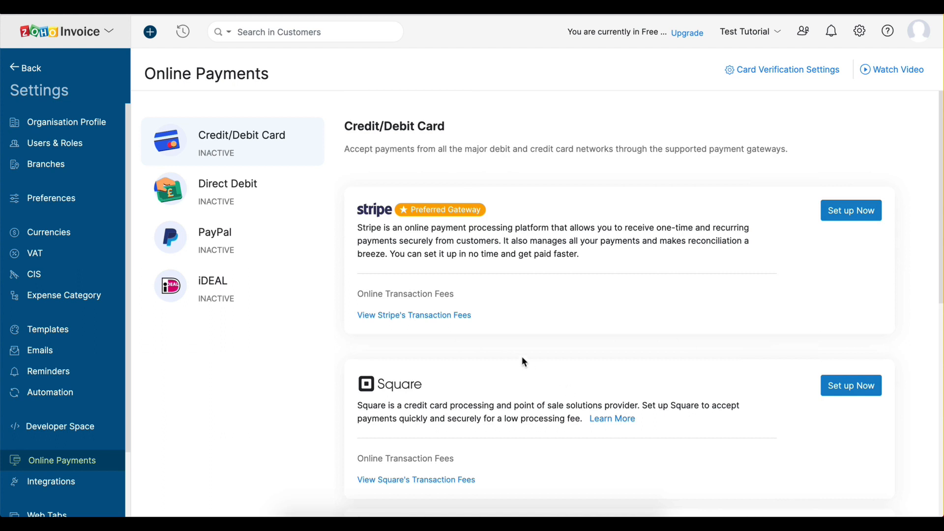
Step: Set up the standard PayPal gateway for online payments and start connecting it to a PayPal account
left_click(215, 238)
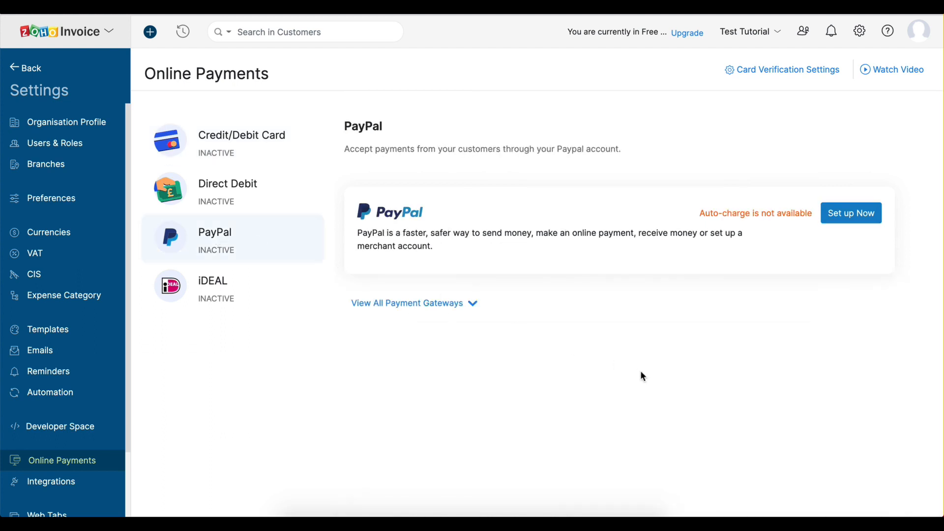
left_click(461, 304)
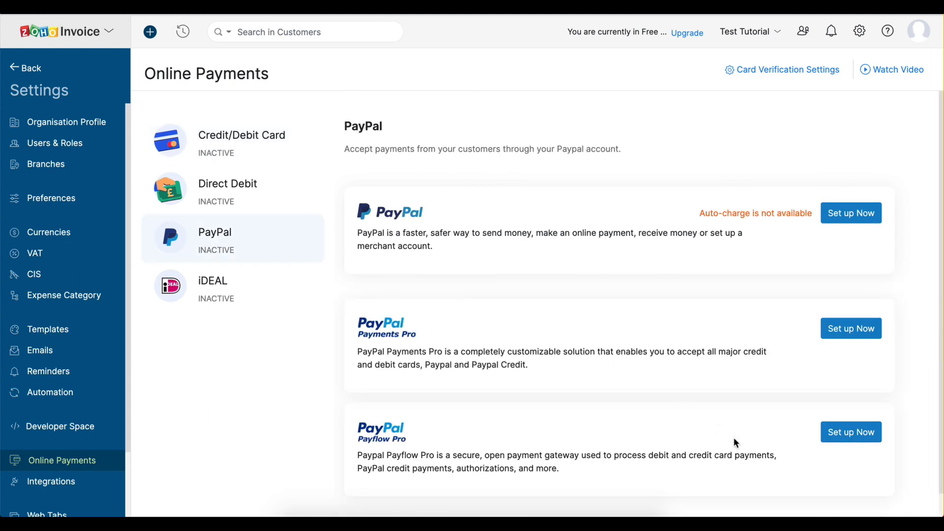
scroll(734, 438, "down", 1)
scroll(734, 438, "up", 1)
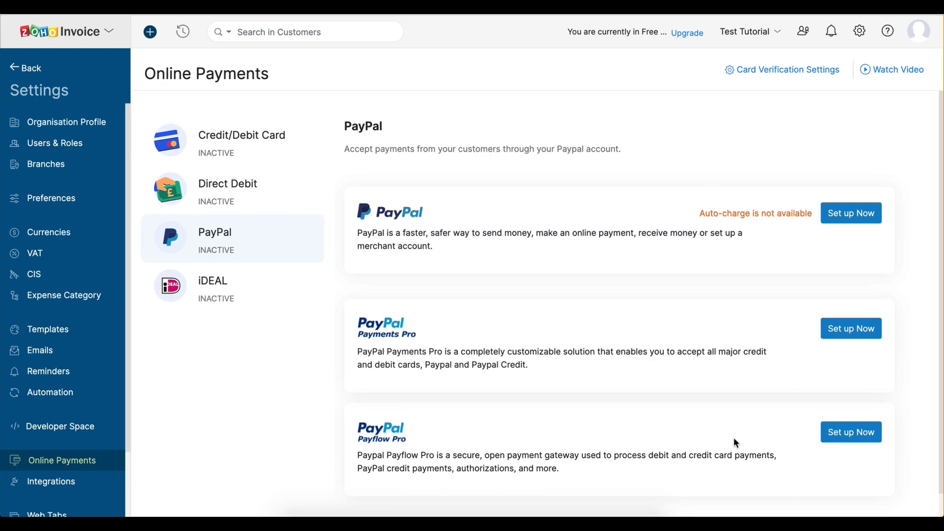
left_click(844, 221)
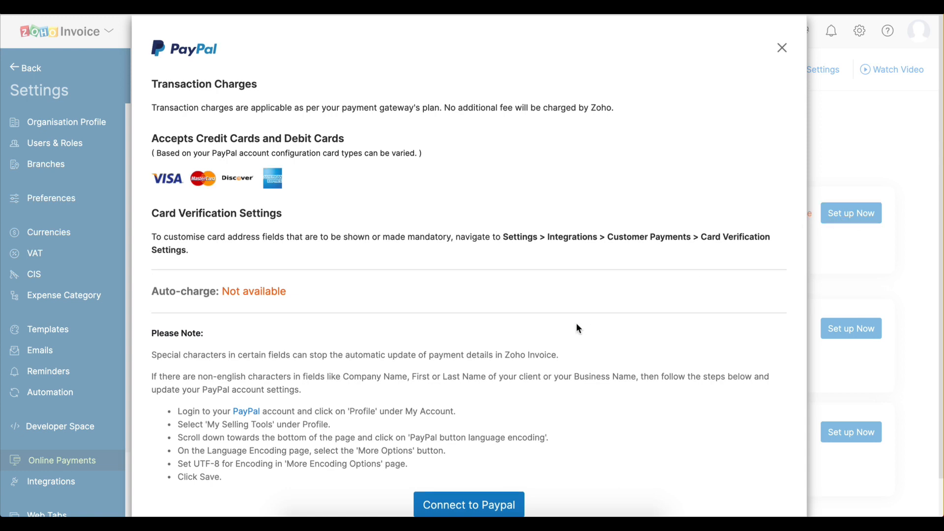
scroll(576, 322, "down", 2)
left_click(481, 464)
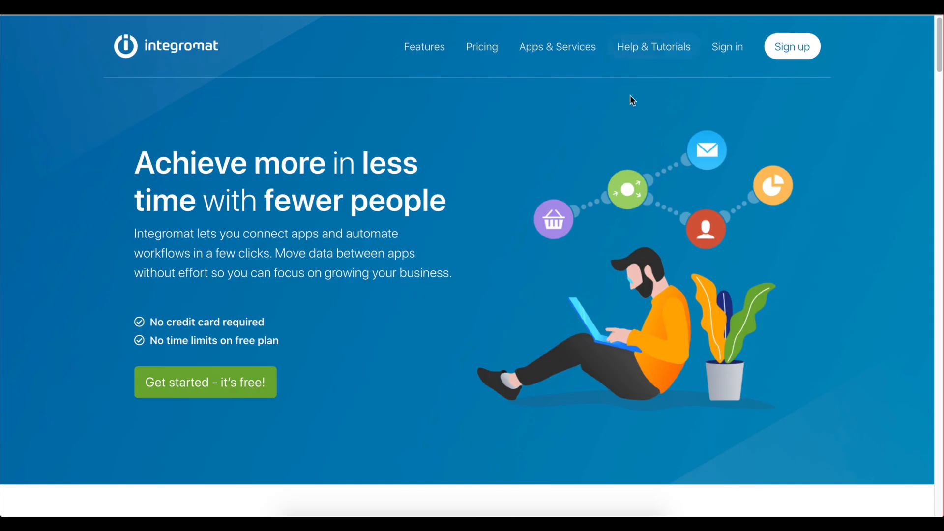
Step: Switch to Integromat, enter through sign-up, and create a new scenario without preselecting any services
left_click(784, 49)
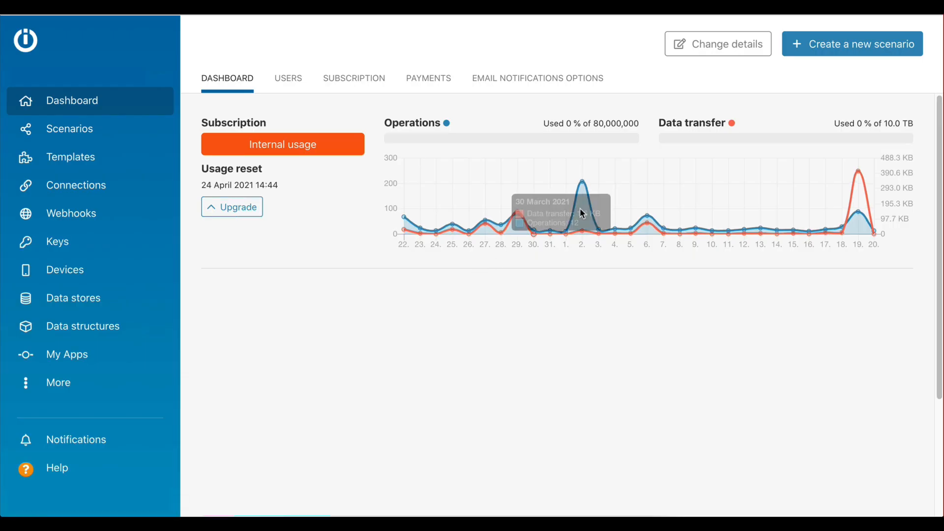
left_click(814, 41)
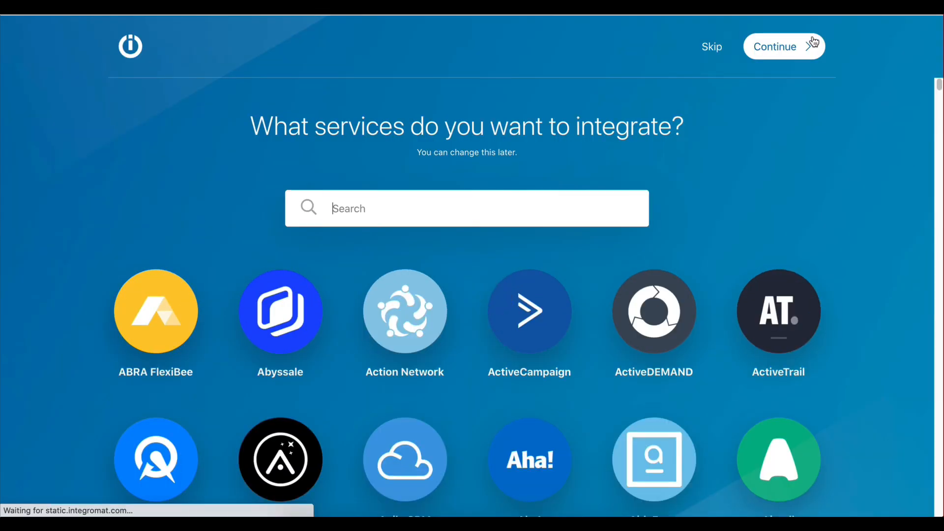
left_click(712, 47)
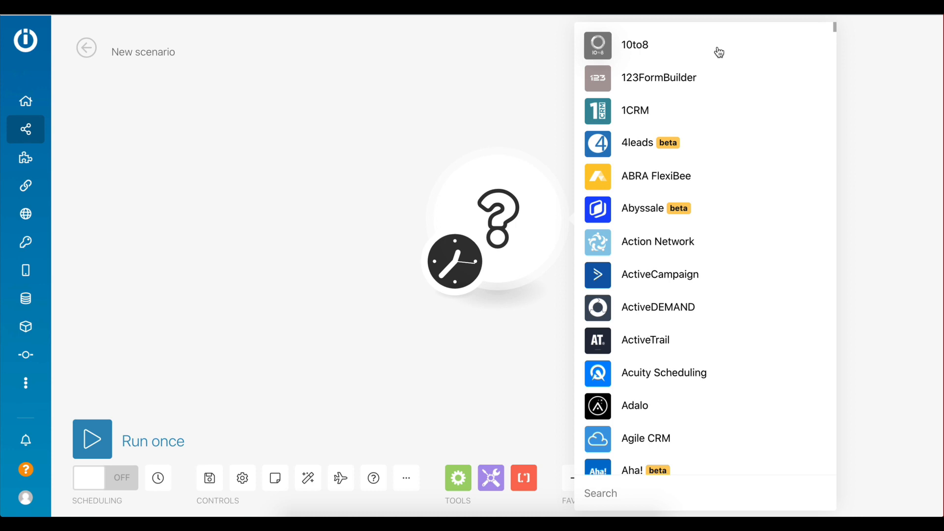
Step: Add the non-instant Typeform Watch Responses trigger as the scenario's first module and move it further left on the canvas
type("ty")
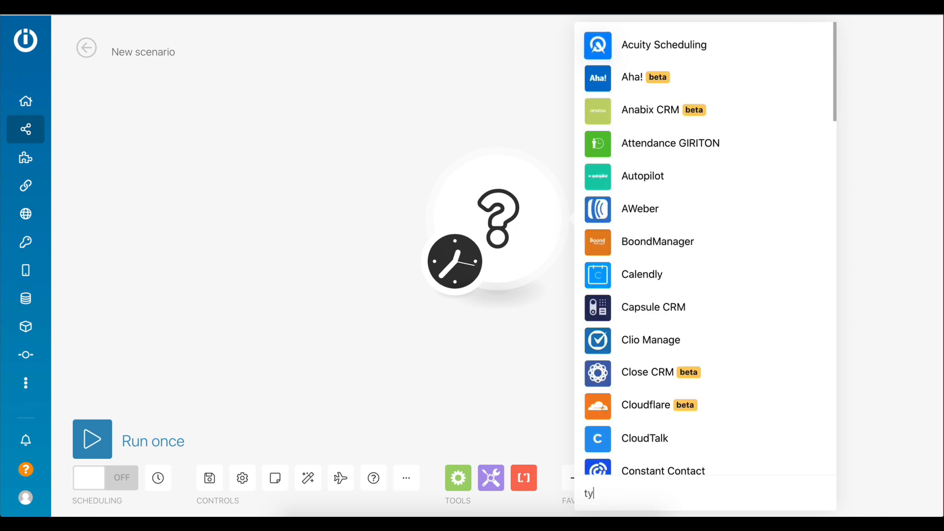
type("peform")
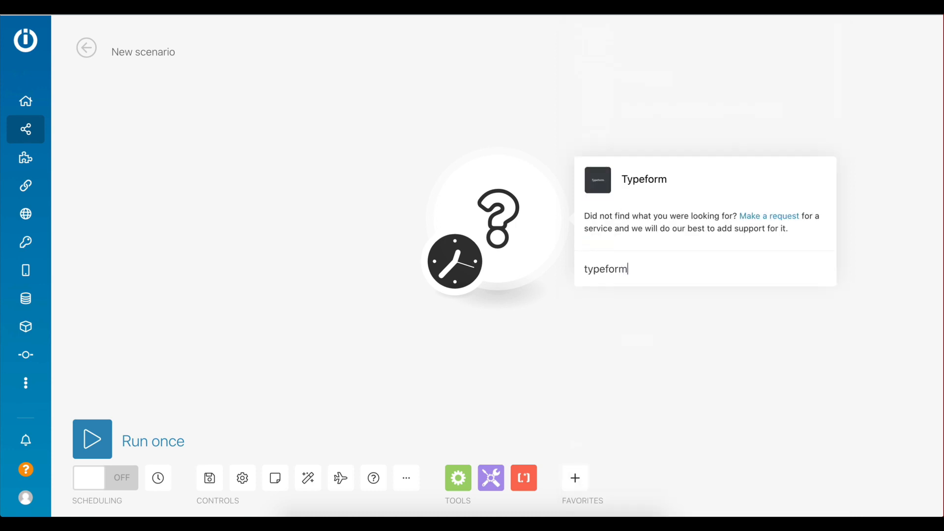
left_click(596, 180)
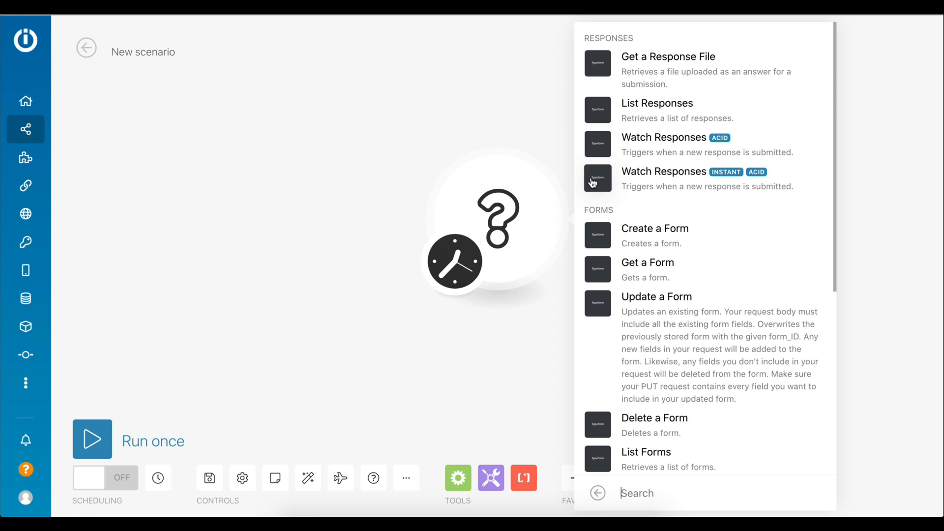
left_click(598, 148)
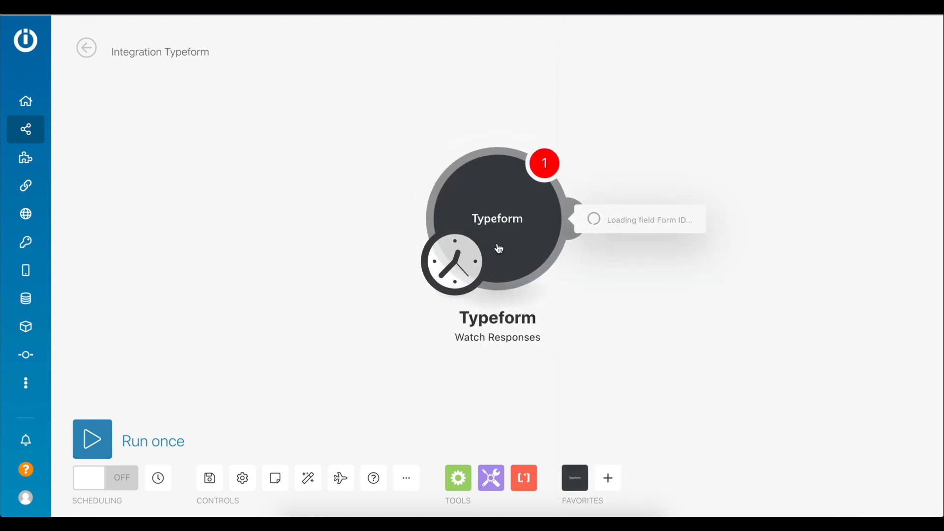
left_click_drag(500, 246, 278, 258)
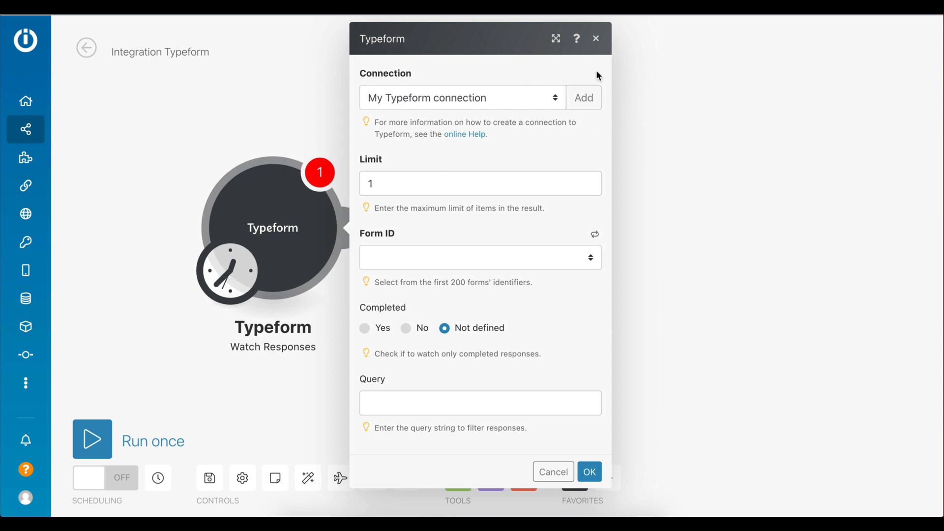
Step: Create a connection named My Typeform connection for the trigger and set its result limit to 30
left_click(583, 99)
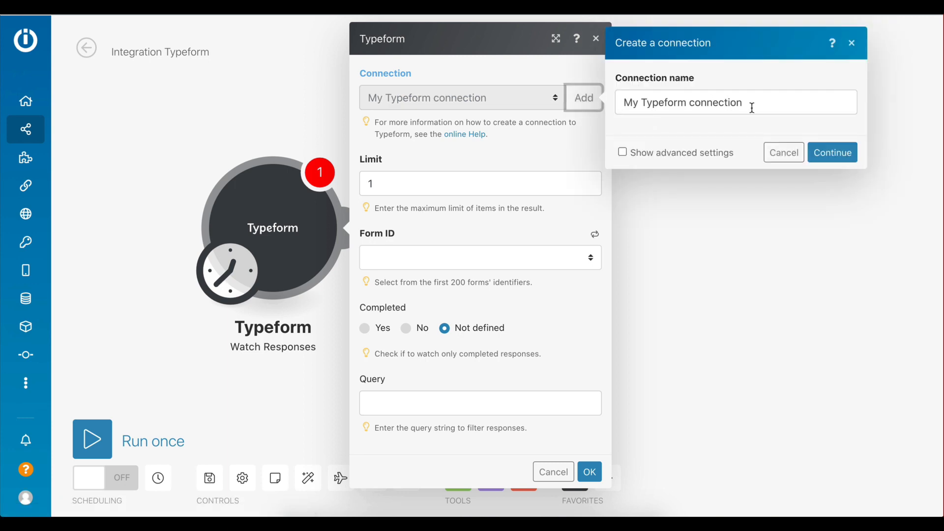
left_click(828, 150)
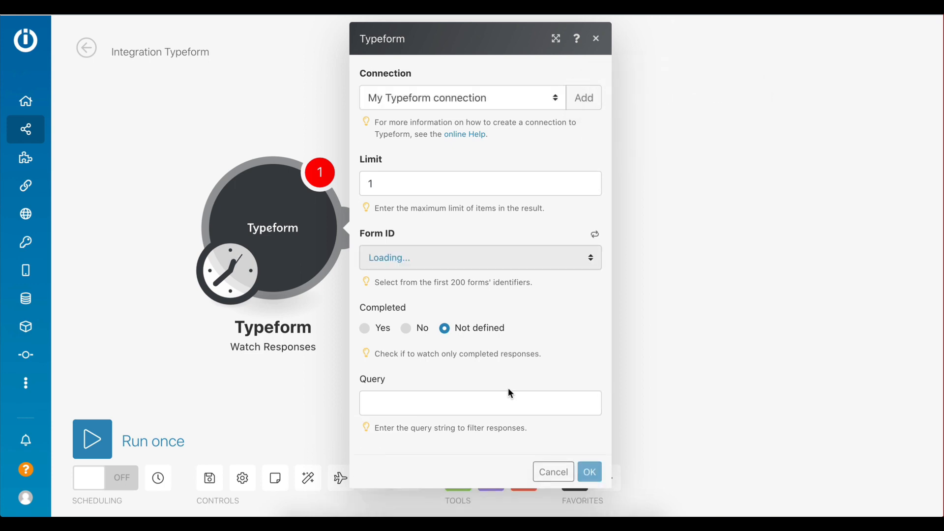
left_click(388, 187)
key("BackSpace")
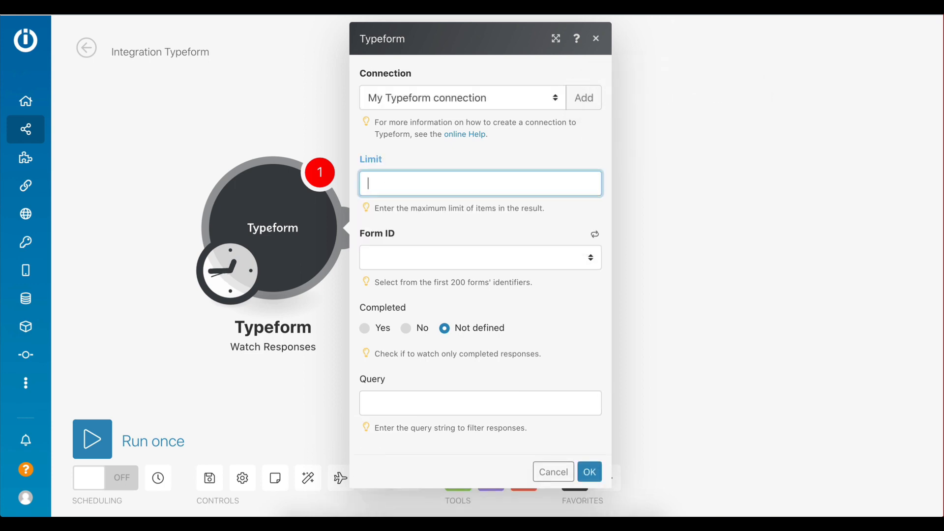
type("30")
left_click(415, 209)
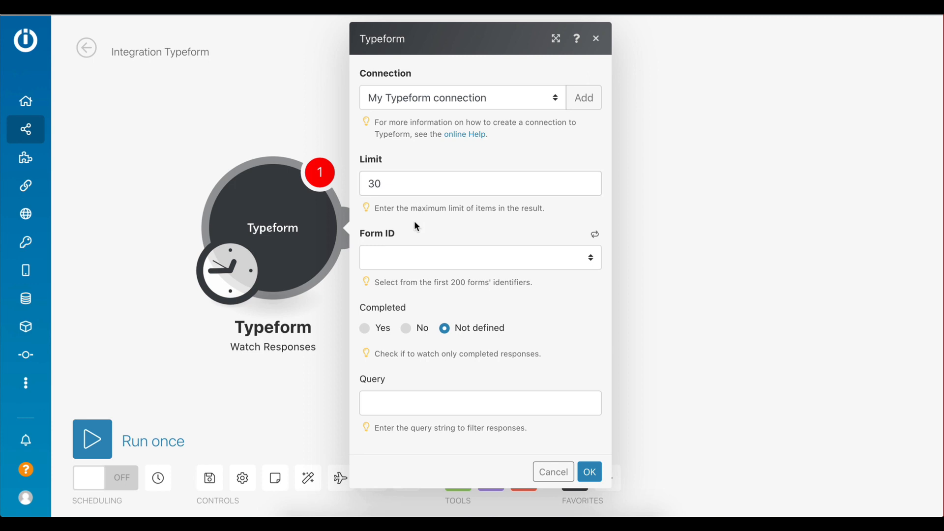
Step: Select the Integromat Test form as the one the Typeform trigger watches
left_click(416, 254)
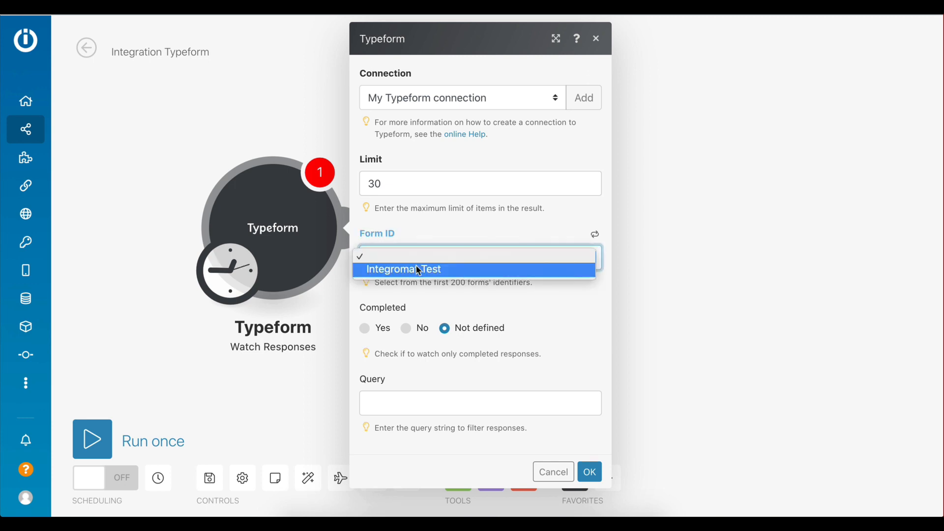
left_click(418, 269)
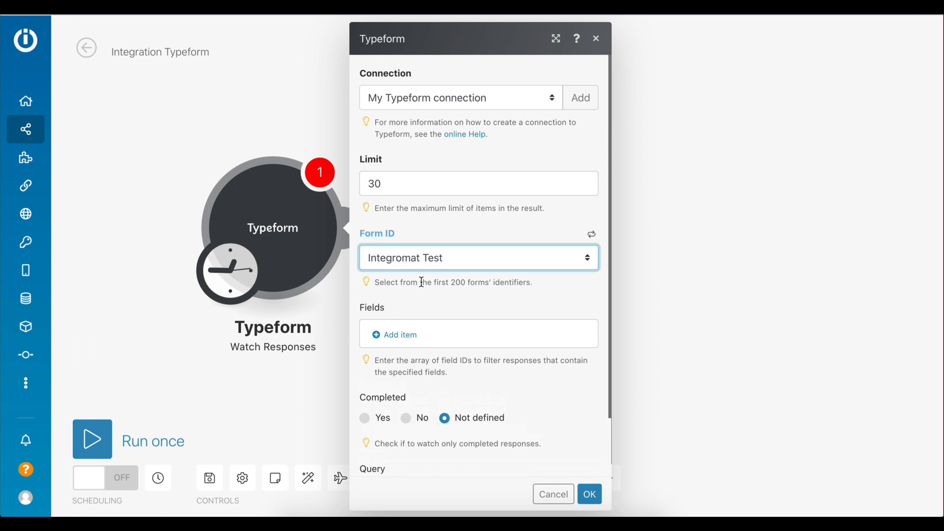
left_click(422, 281)
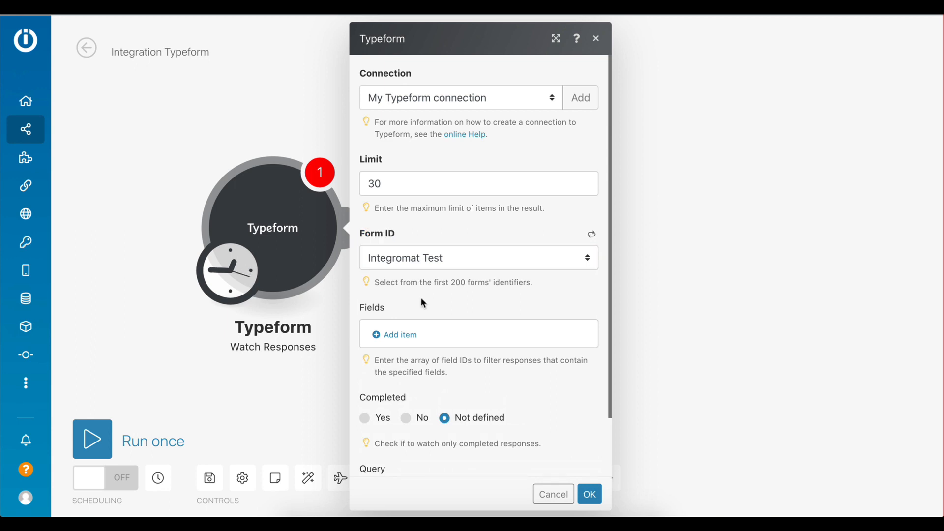
Step: Add the form's Full Name, Email Address and Service fields to the trigger's response field filter
left_click(394, 336)
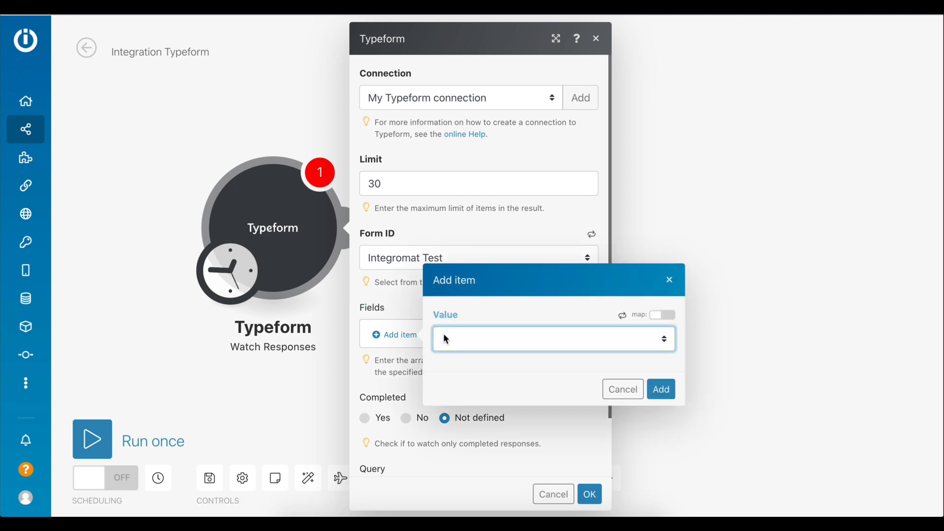
left_click(475, 339)
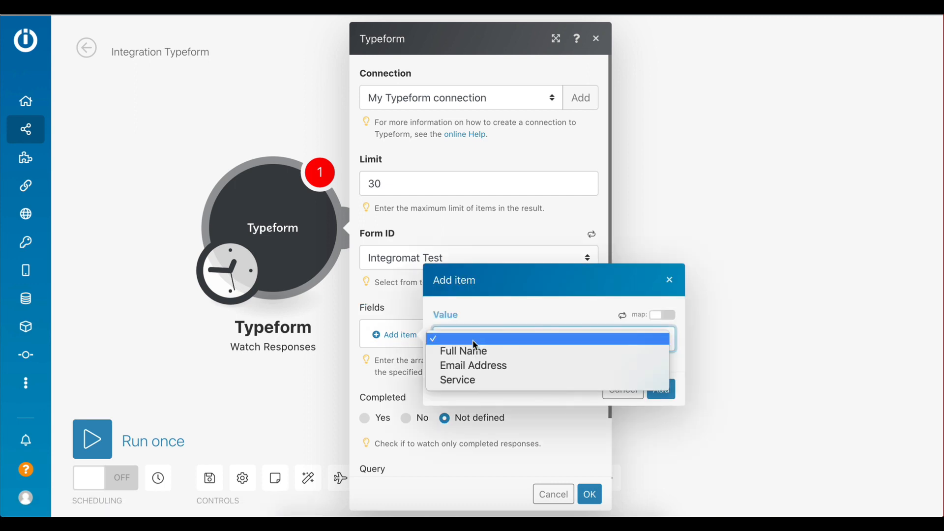
left_click(471, 350)
left_click(661, 389)
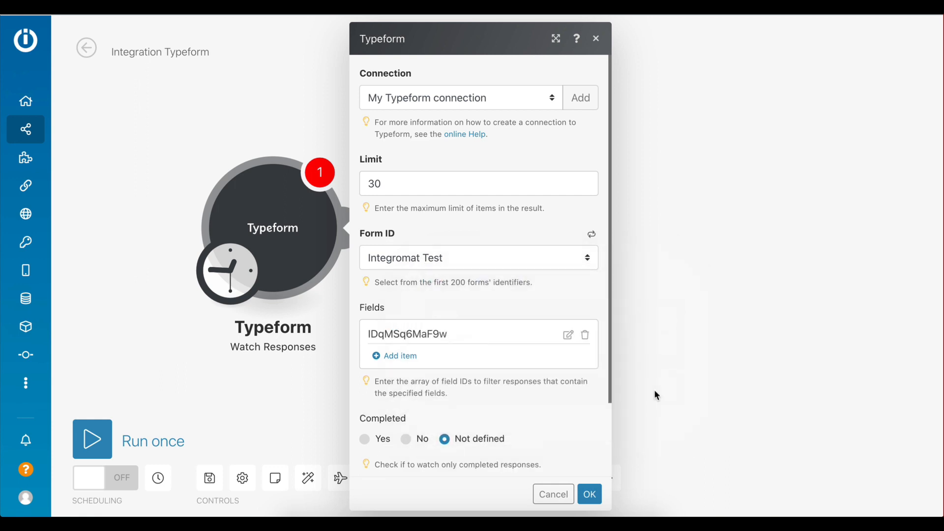
left_click(409, 357)
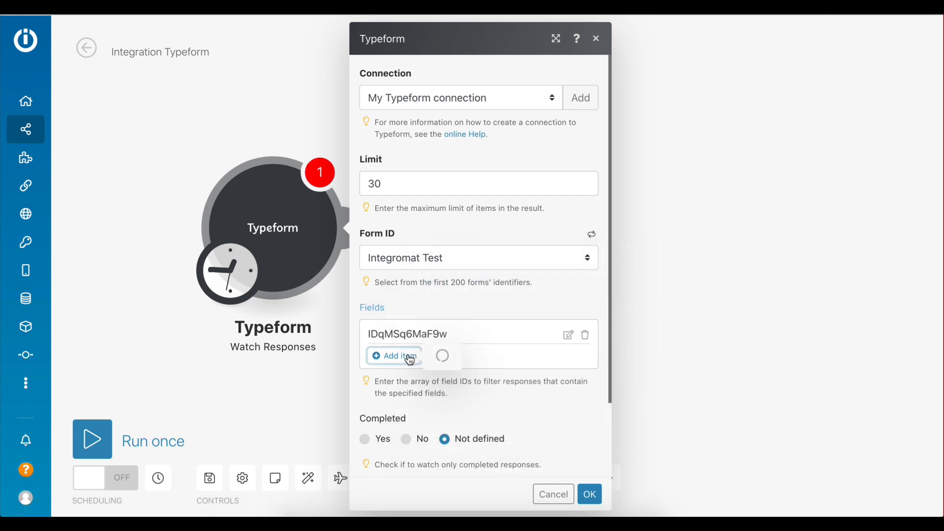
left_click(466, 359)
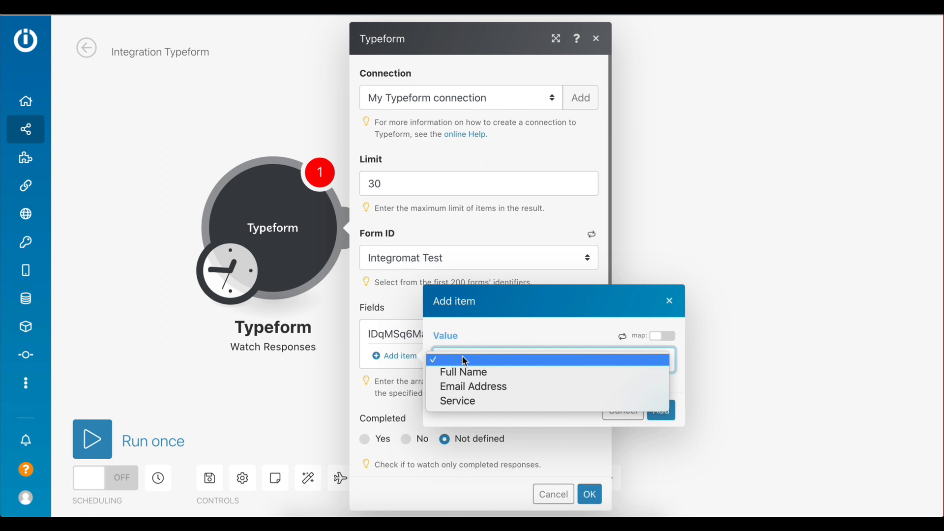
left_click(464, 386)
left_click(659, 409)
left_click(408, 382)
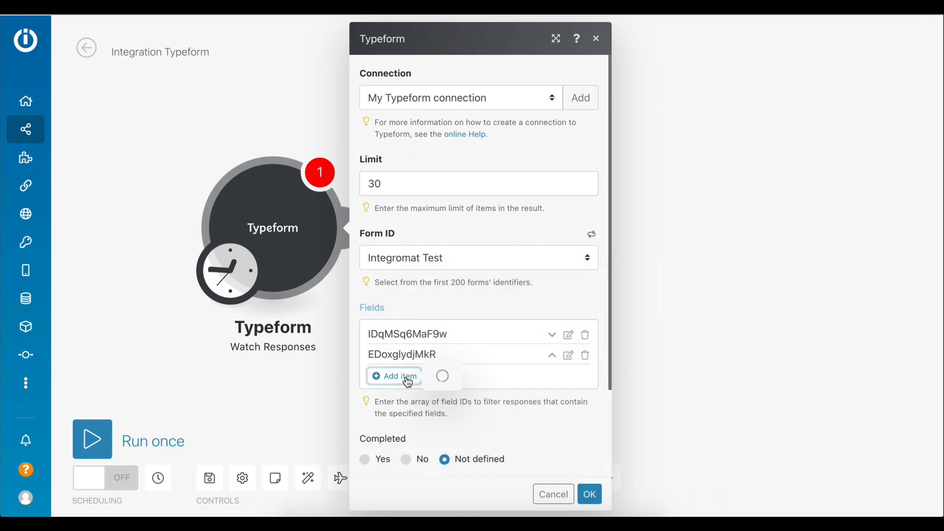
left_click(487, 373)
left_click(541, 421)
left_click(657, 427)
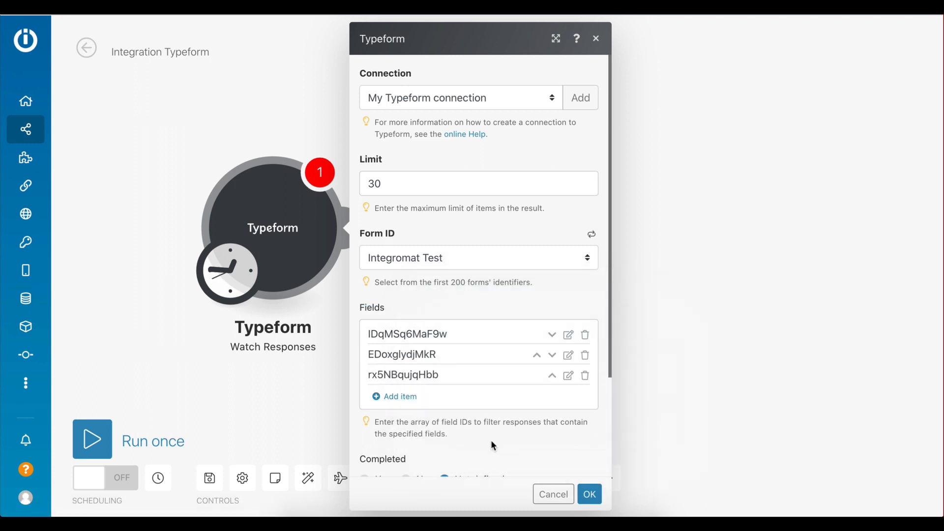
Step: Restrict the trigger to completed responses, save its settings, and choose All as the starting point
scroll(492, 442, "down", 2)
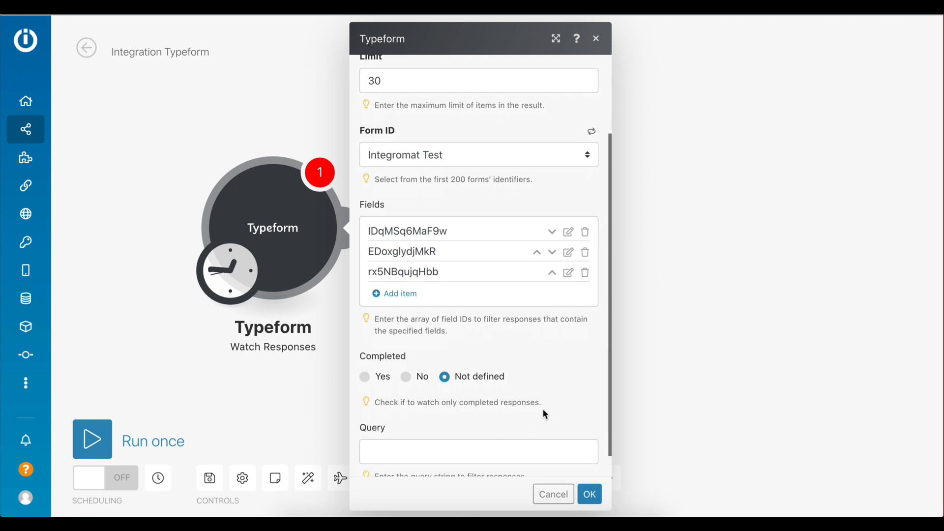
left_click(365, 377)
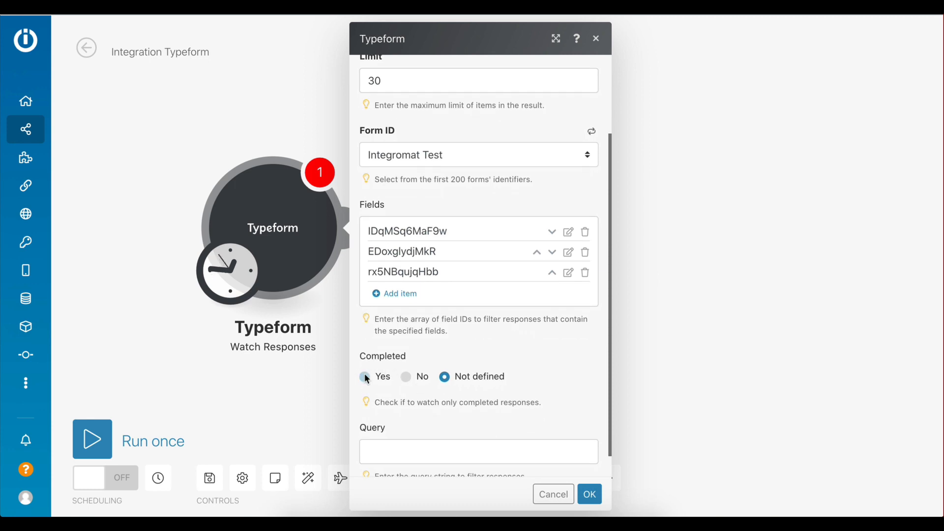
left_click(568, 383)
scroll(568, 383, "down", 1)
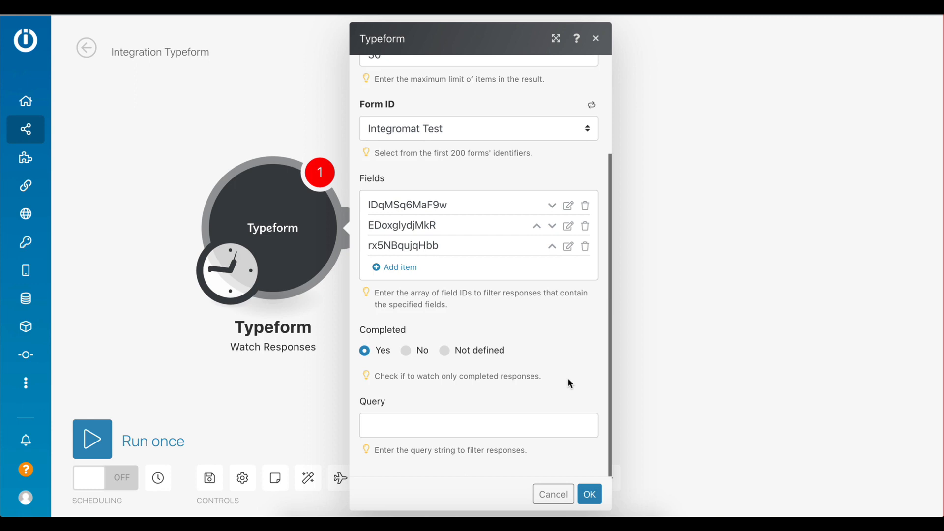
left_click(589, 494)
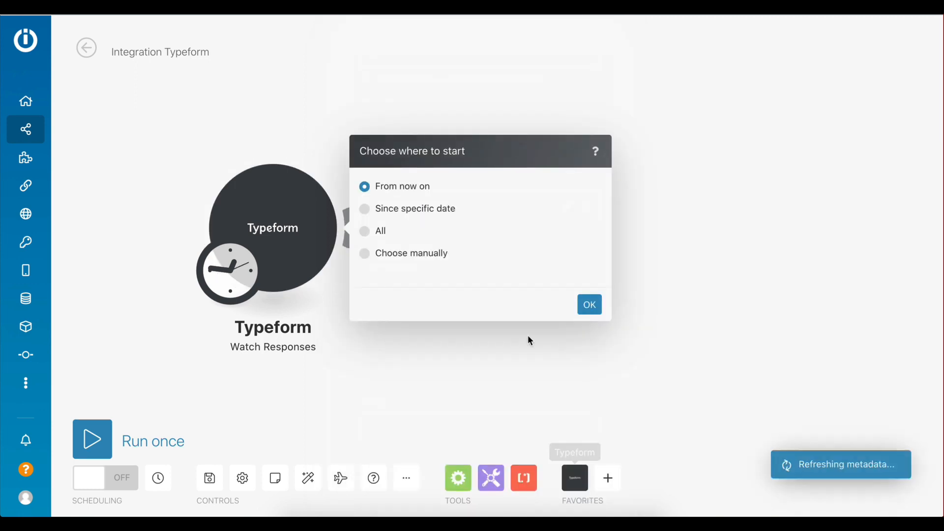
left_click(382, 231)
left_click(585, 306)
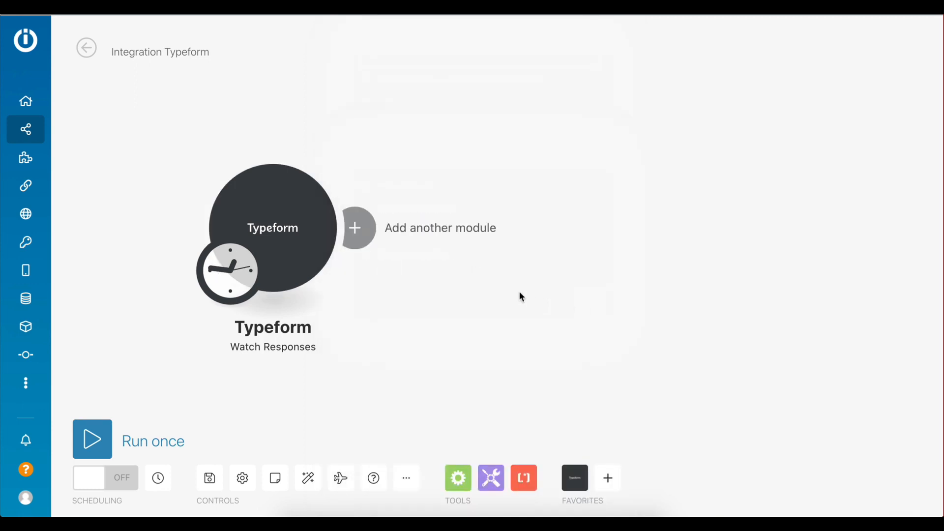
Step: Add a Zoho Invoice Create a Contact module after the Typeform trigger
left_click(358, 227)
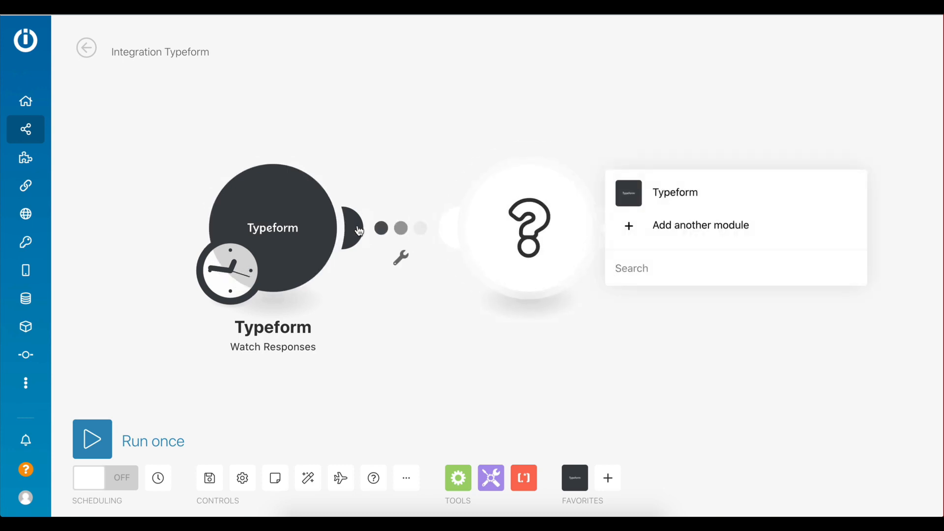
type("zoho invoice")
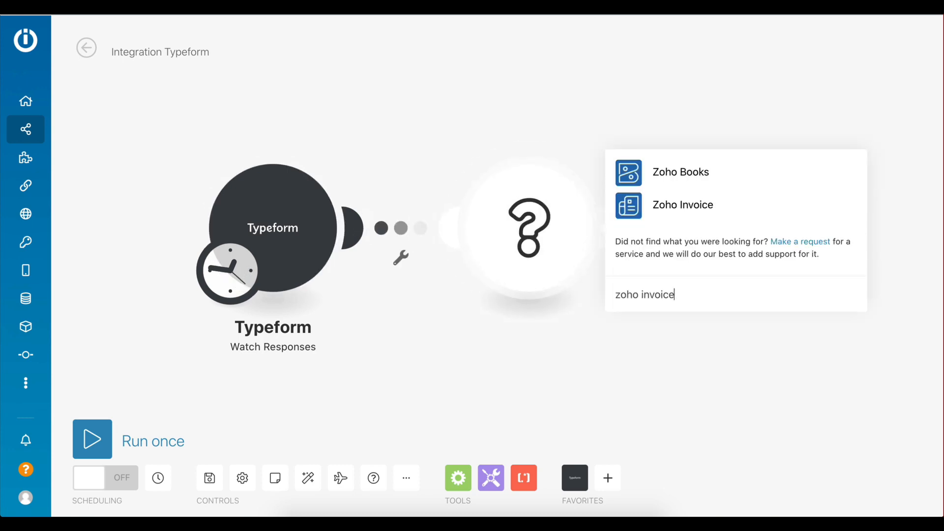
left_click(624, 207)
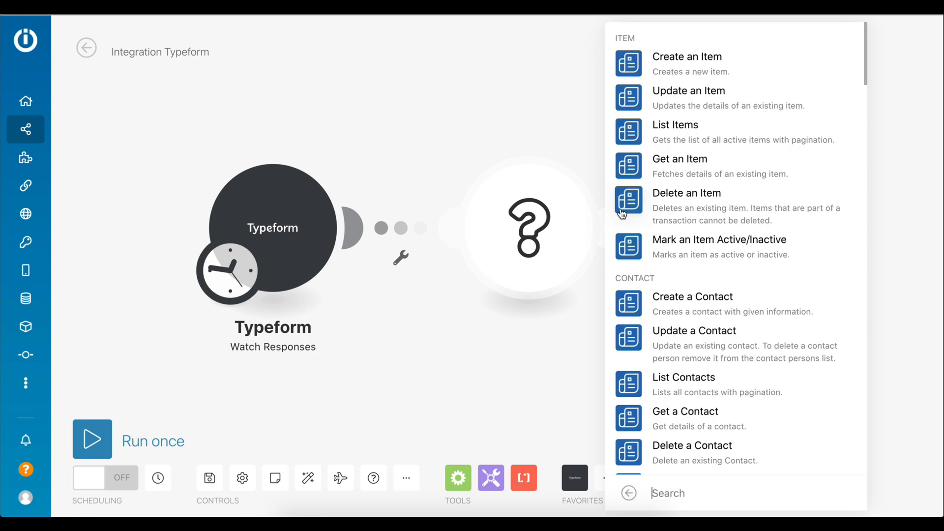
left_click(637, 309)
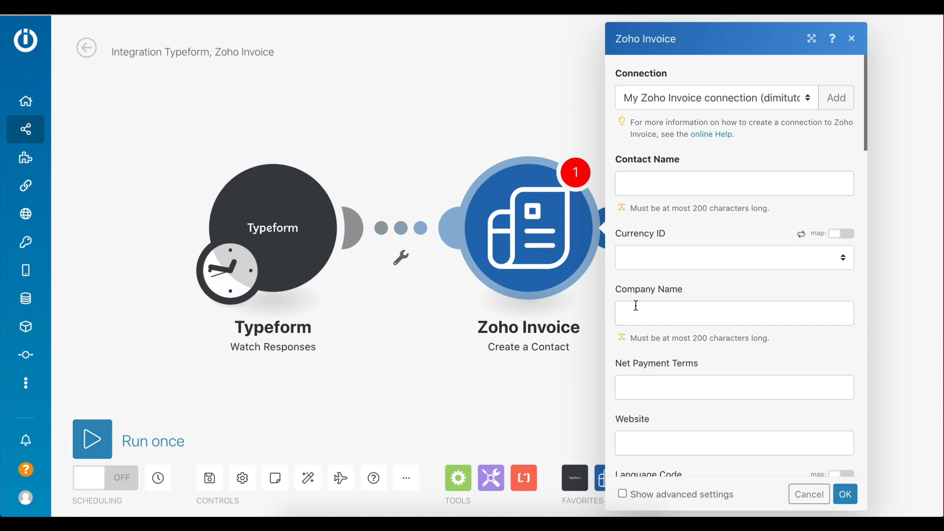
Step: Start a new connection for the contact module, then switch to Zoho Invoice and copy the Test Tutorial organisation's ID
left_click(839, 103)
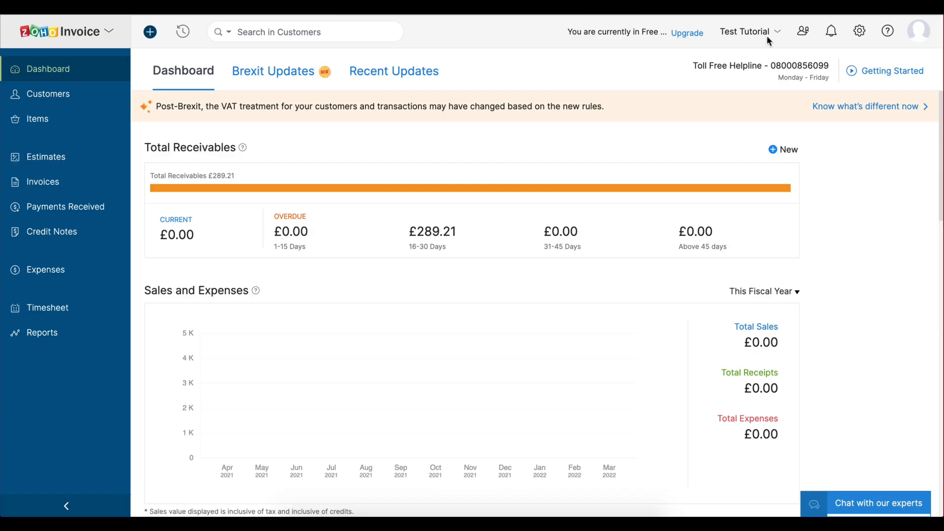
left_click(919, 31)
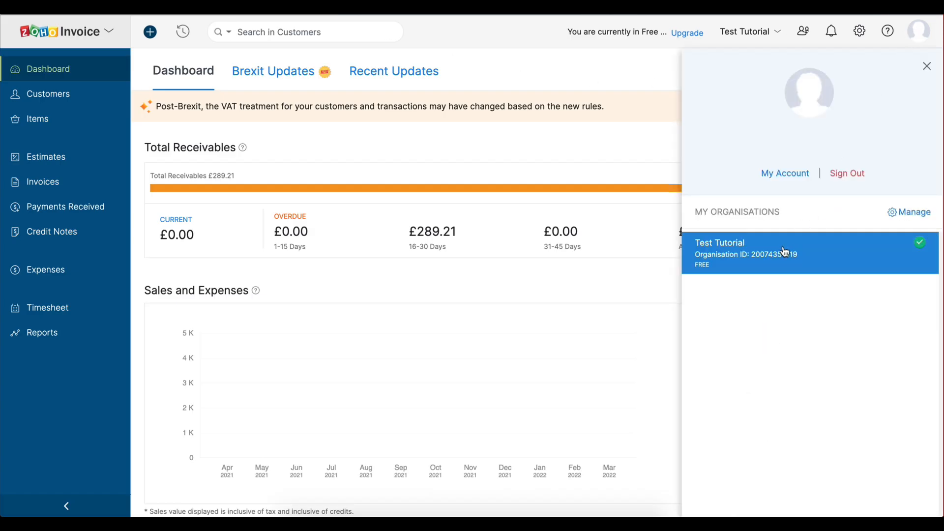
left_click_drag(751, 256, 800, 259)
key("ctrl+c")
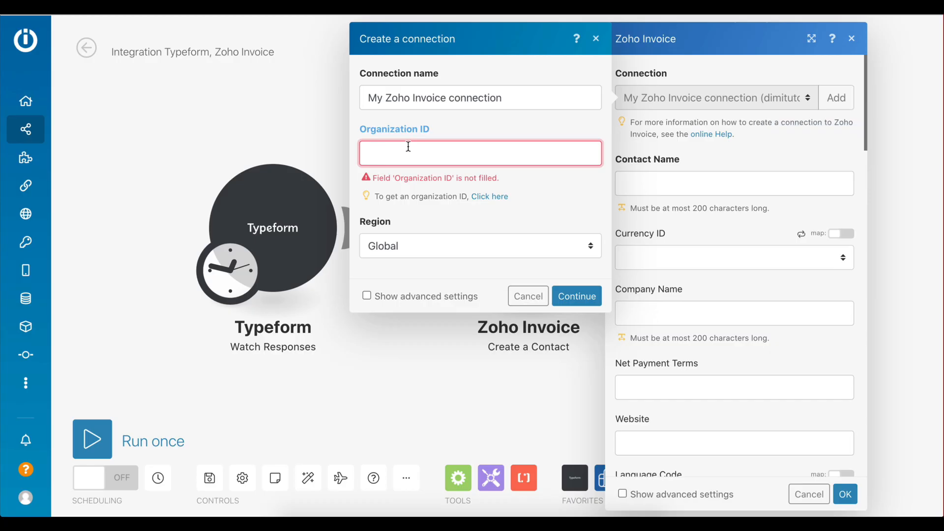
Step: Back in Integromat, paste the organization ID into My Zoho Invoice connection and authorize Integromat's access to the Zoho account
right_click(407, 147)
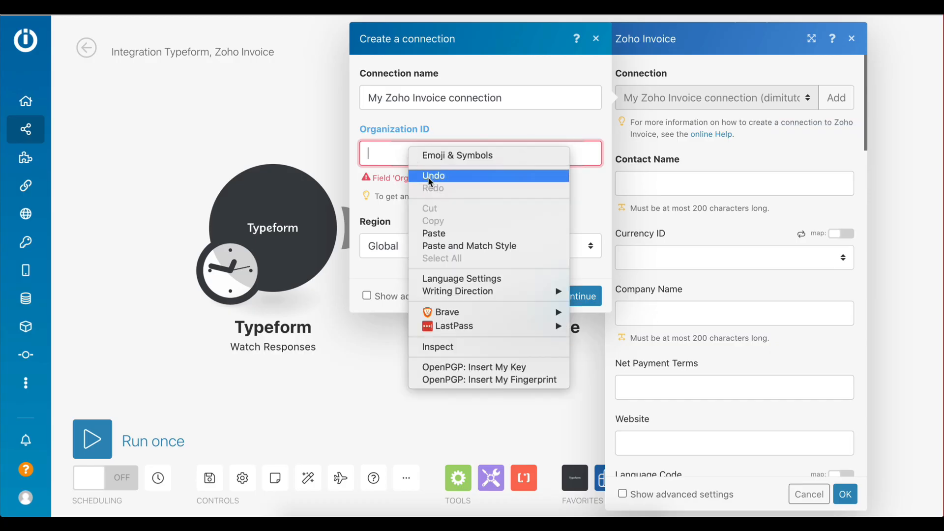
left_click(433, 233)
left_click(570, 280)
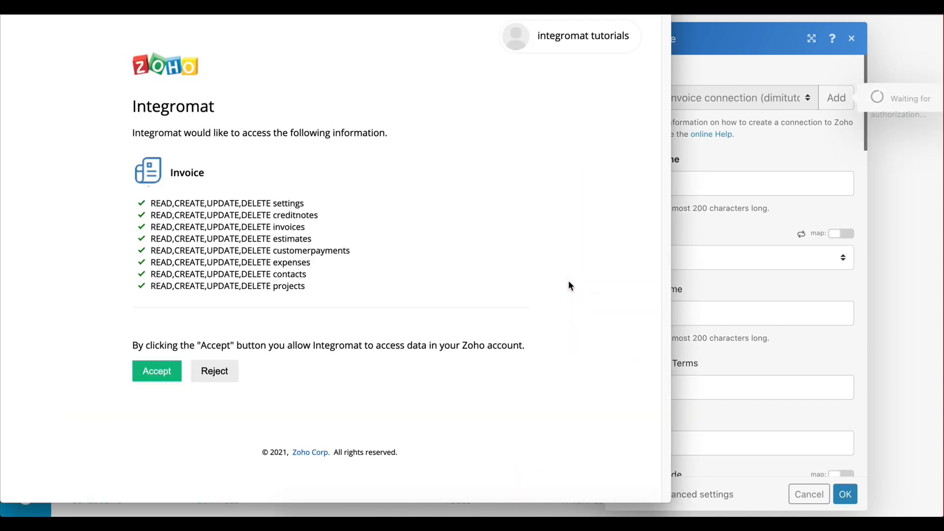
left_click(169, 374)
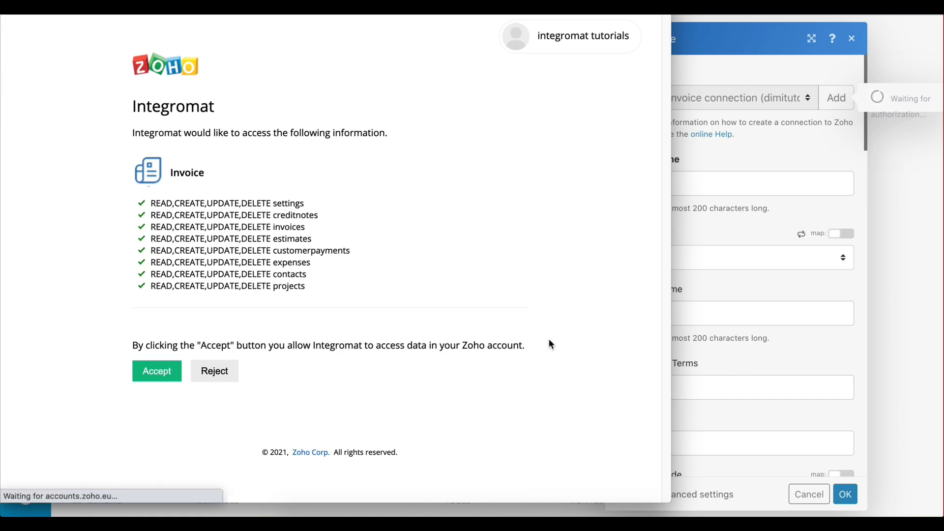
Step: Map the new contact's name to the Full Name answer from Typeform and set its currency to USD <United States Dollar>
left_click(667, 183)
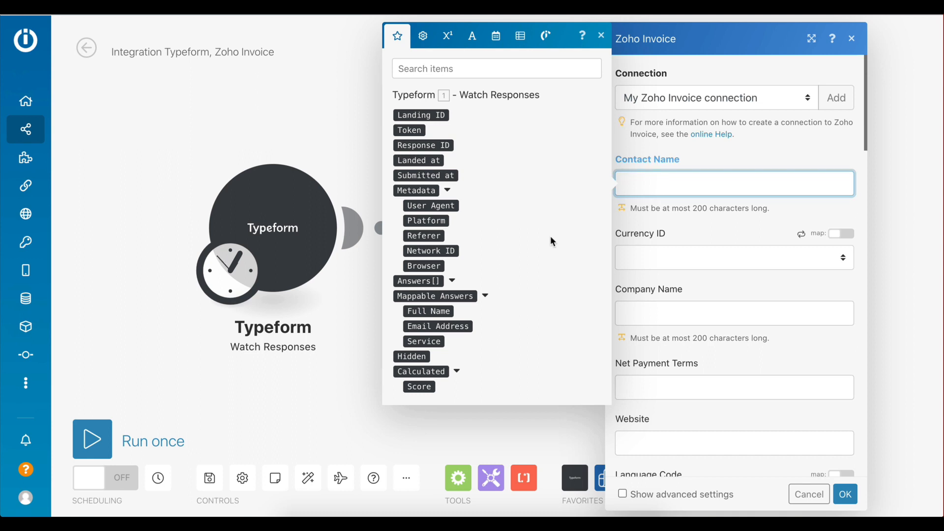
left_click(443, 312)
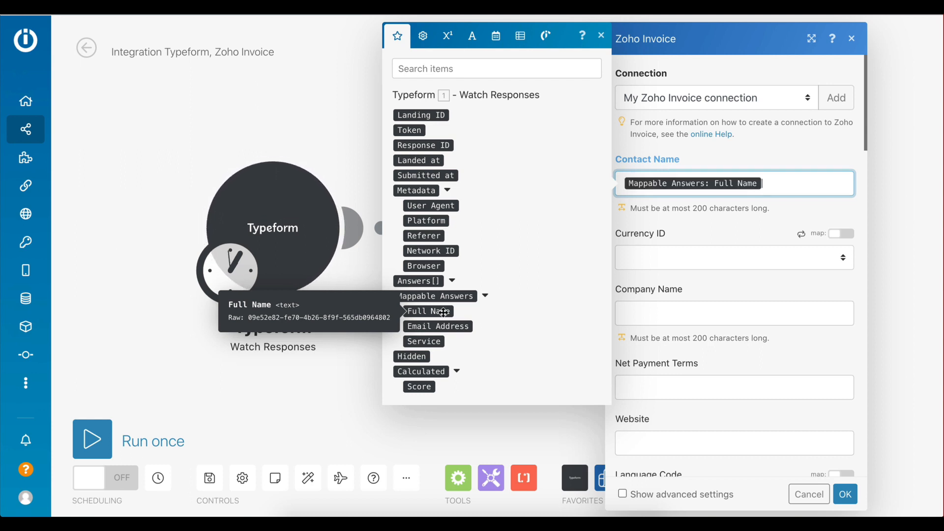
left_click(726, 283)
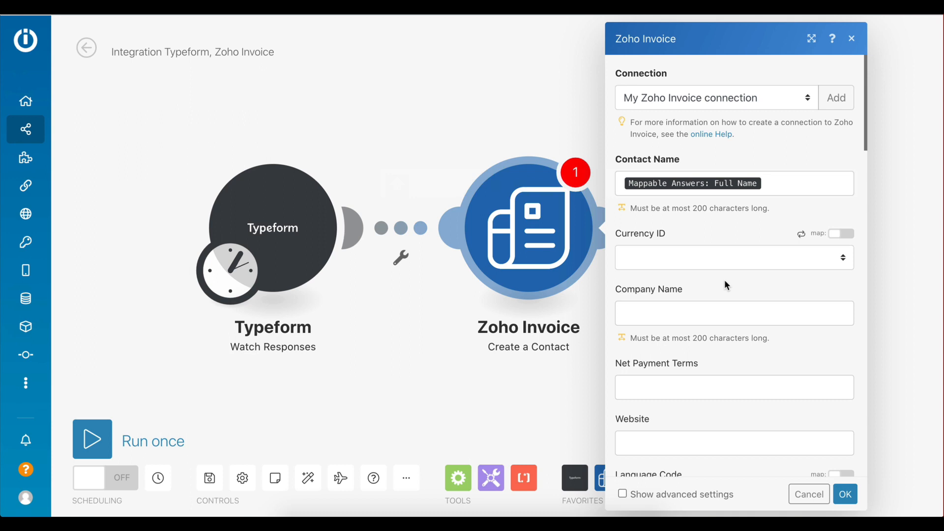
left_click(690, 257)
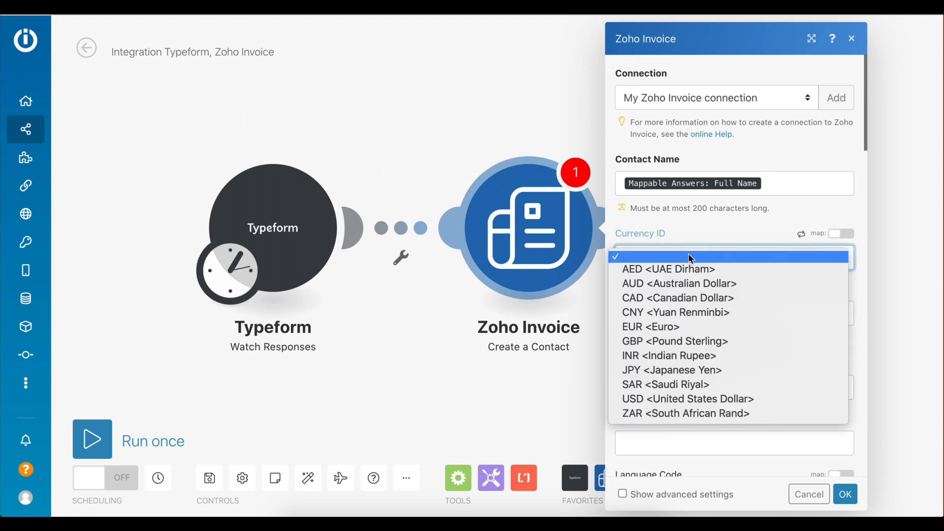
left_click(699, 401)
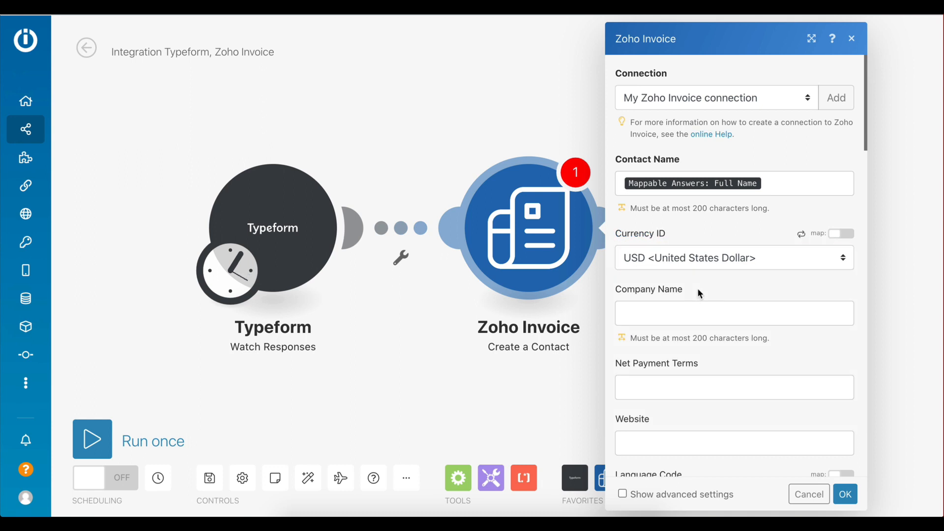
Step: Start a contact person for the new contact, mapping First Name to Typeform's Full Name answer and Email to its Email Address answer
scroll(699, 294, "down", 8)
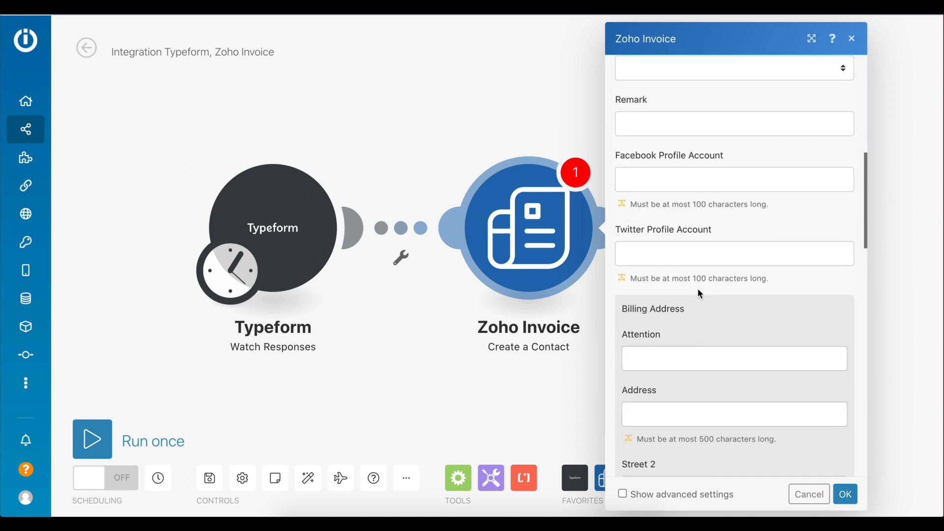
scroll(701, 294, "down", 20)
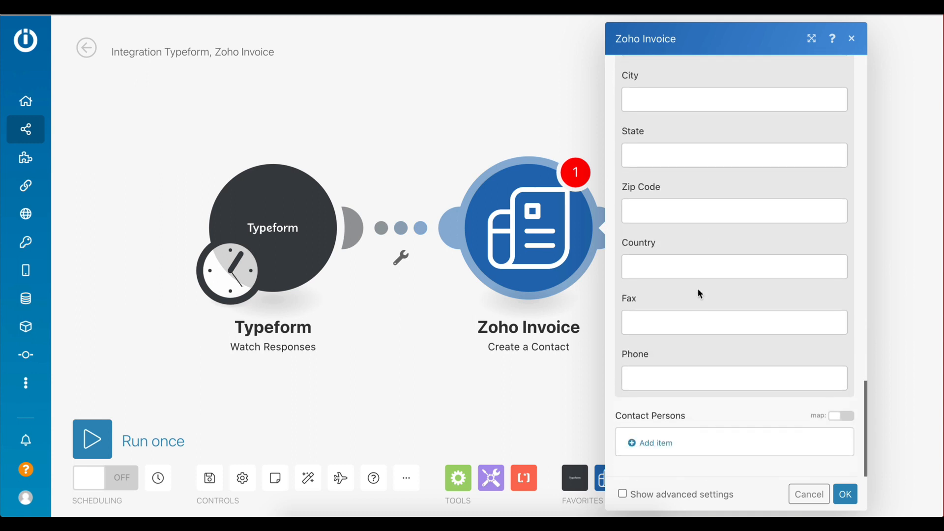
left_click(660, 445)
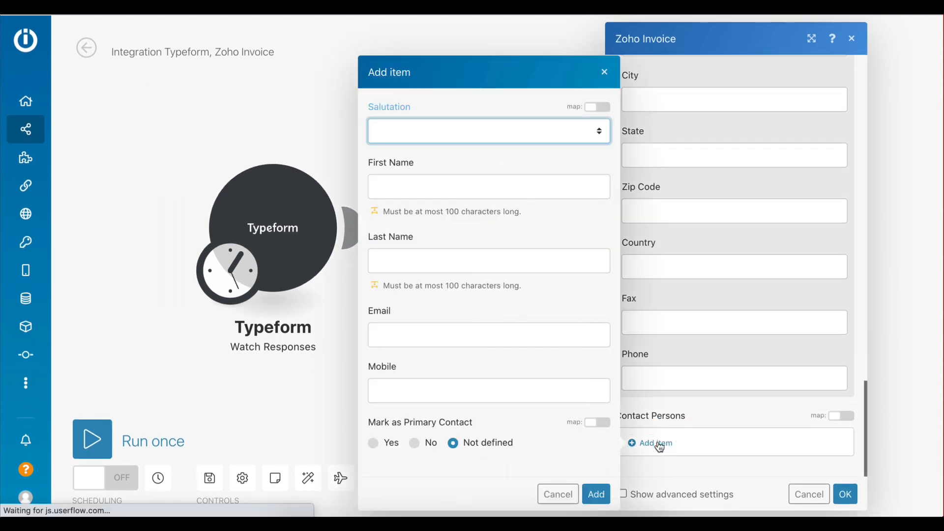
left_click(486, 201)
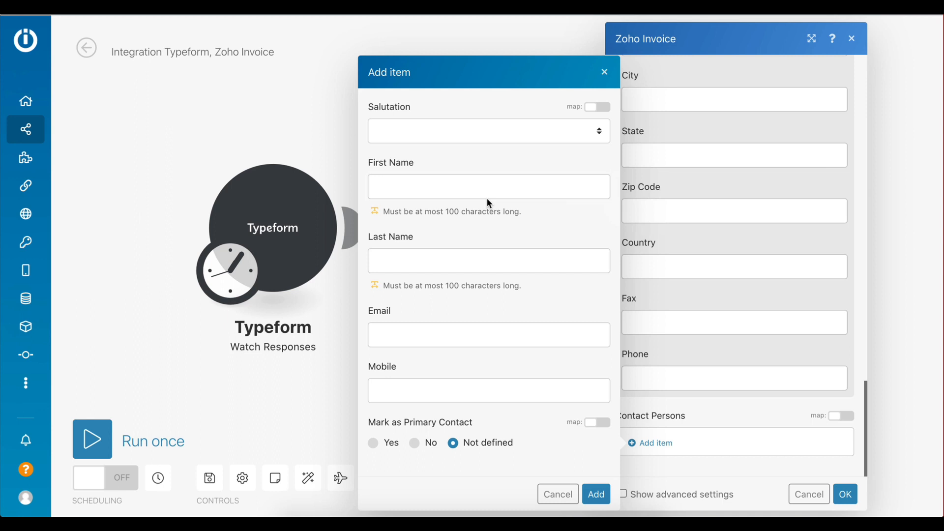
left_click(431, 188)
left_click(660, 311)
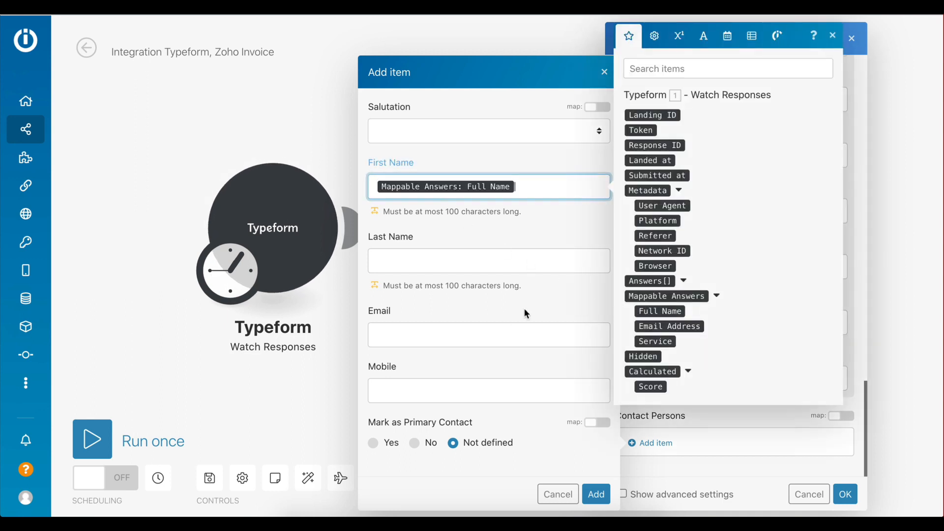
left_click(464, 332)
left_click(642, 431)
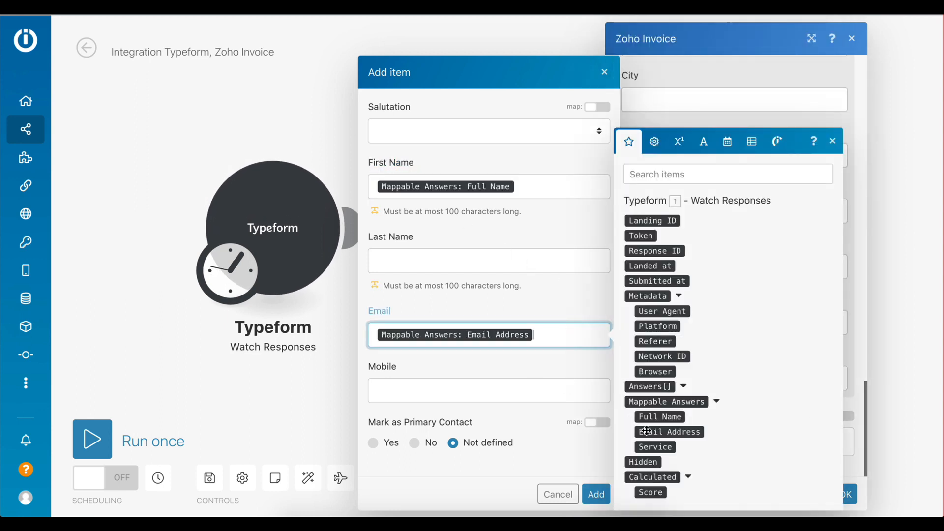
left_click(551, 440)
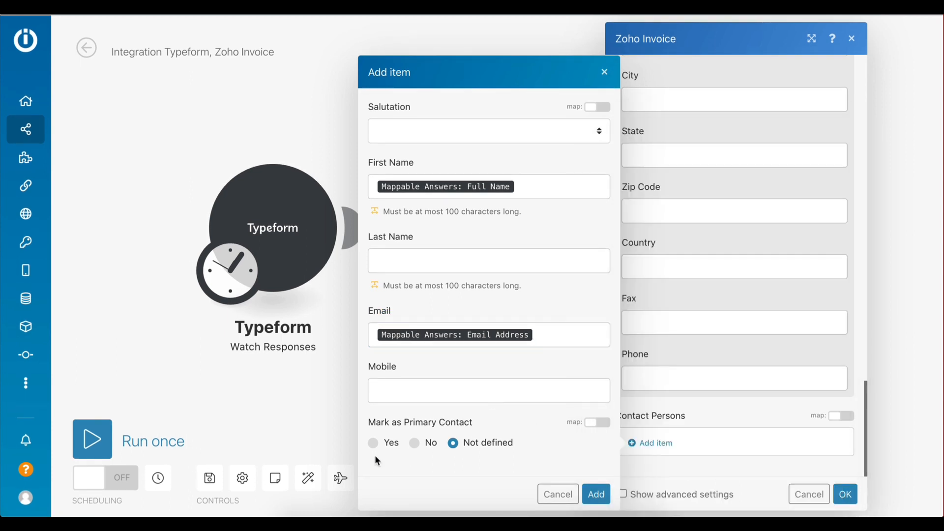
Step: Mark the contact person as the primary contact, add it, and save the Create a Contact module's settings
left_click(373, 443)
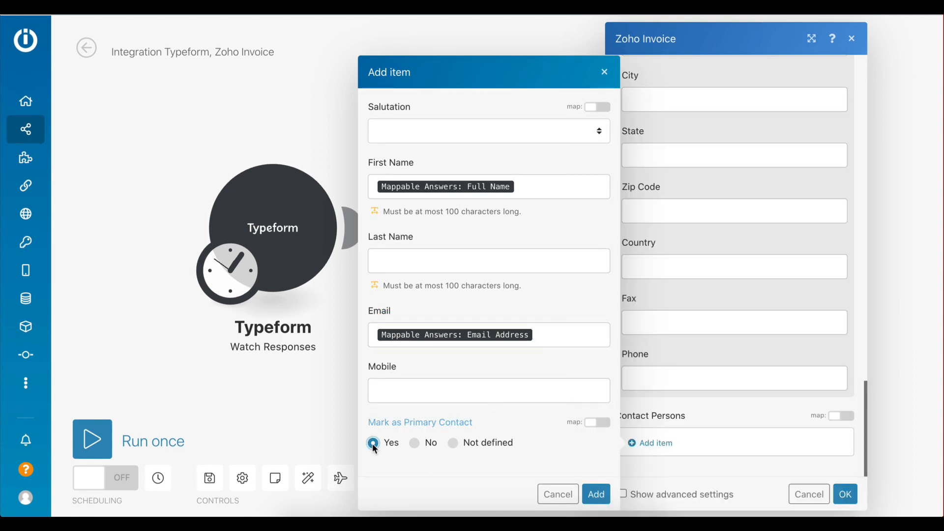
left_click(597, 494)
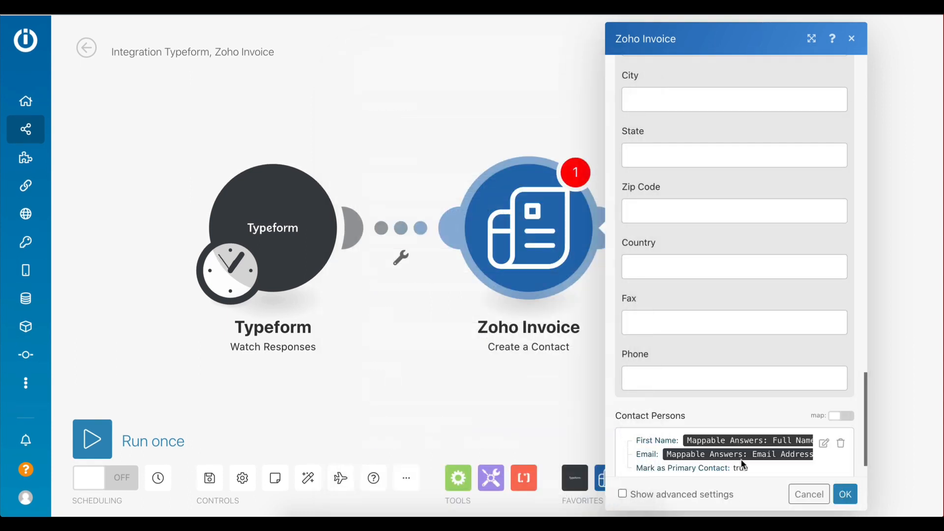
scroll(771, 465, "down", 1)
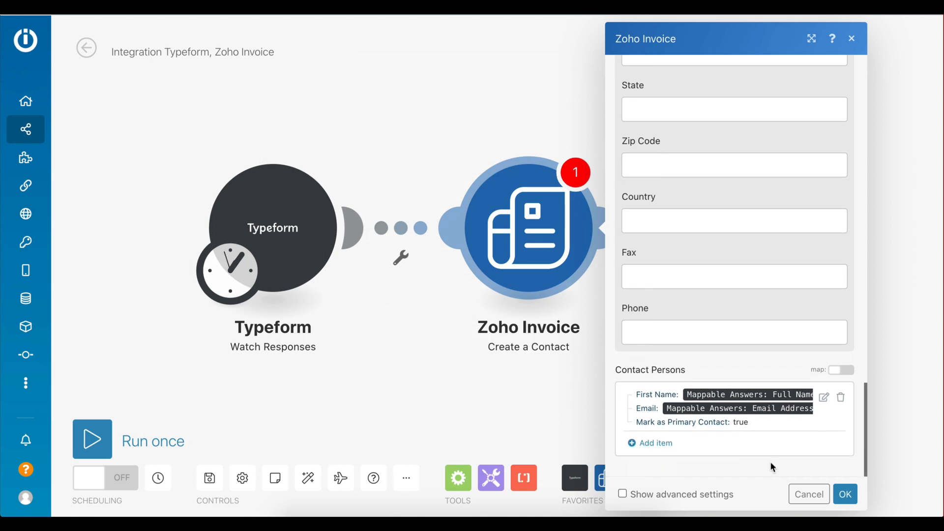
left_click(844, 495)
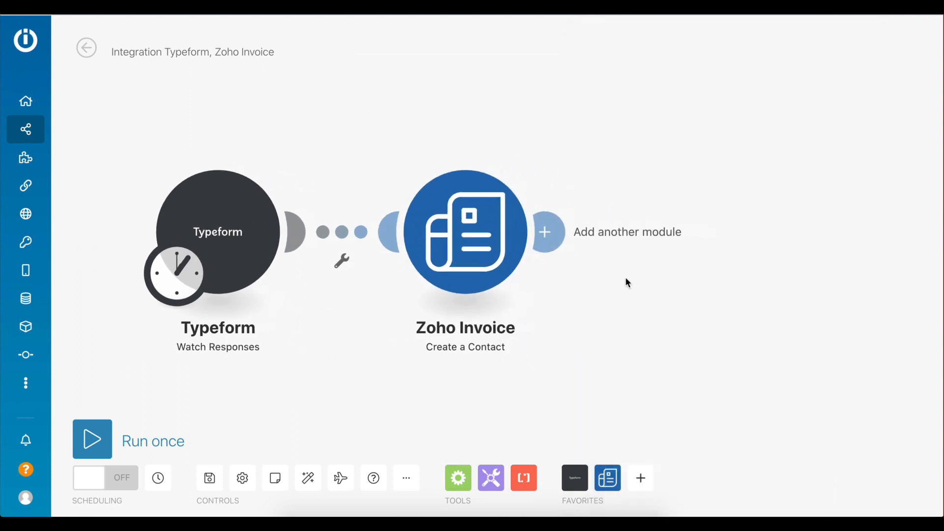
Step: Add a Zoho Invoice List Items module after the Create a Contact module
left_click(549, 232)
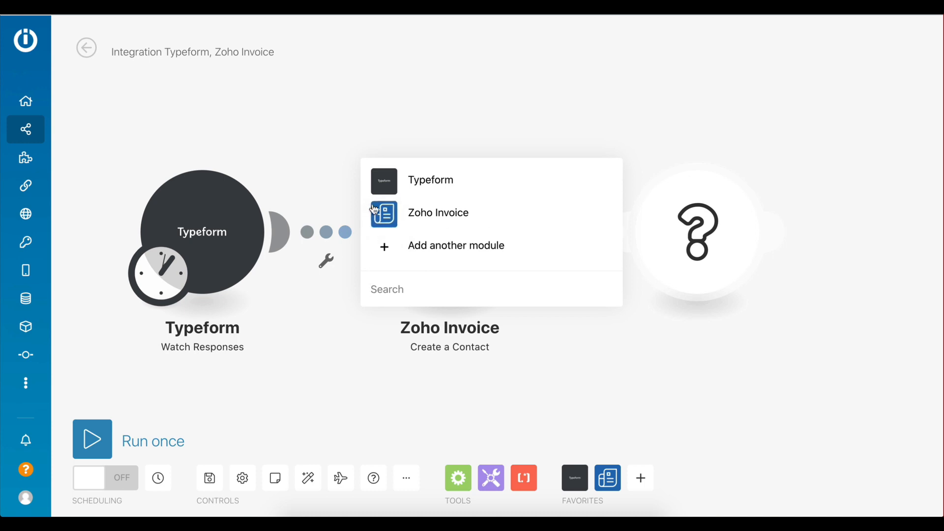
left_click(384, 213)
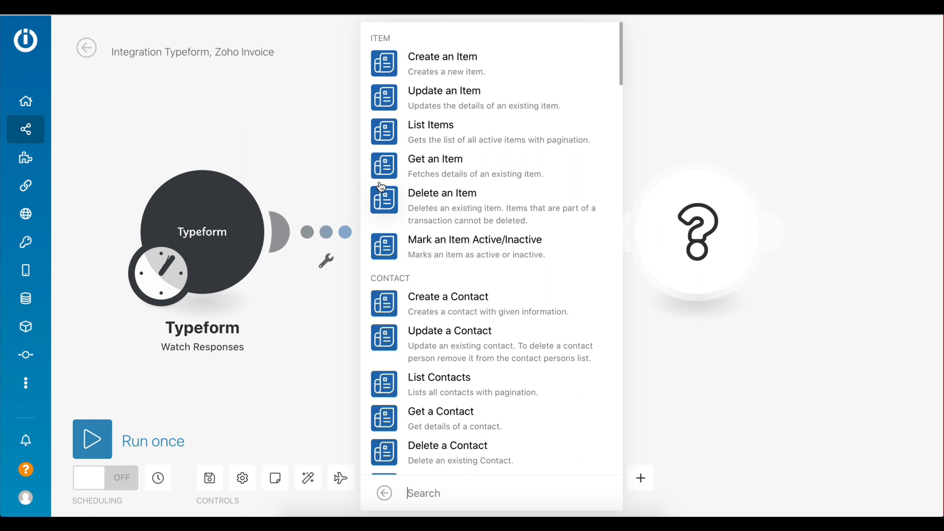
left_click(384, 132)
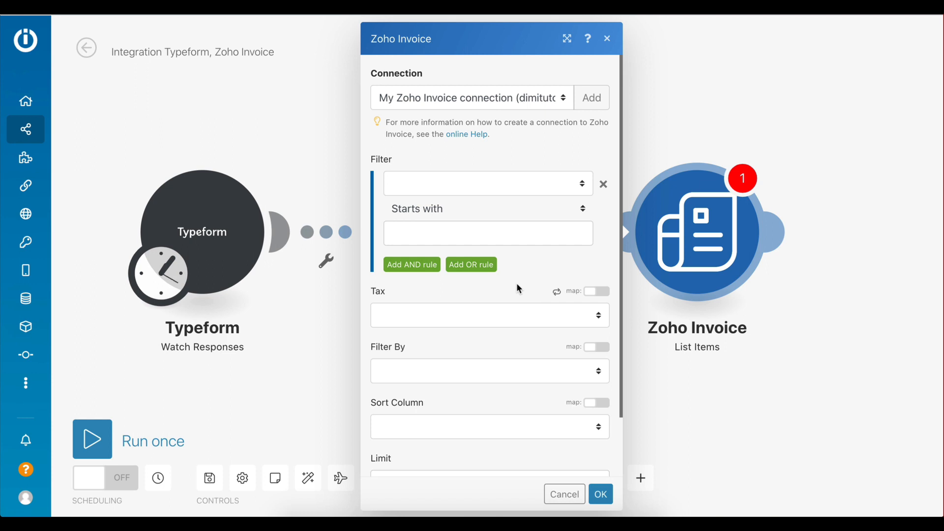
Step: Set the List Items filter to match on Name with the Equal to operator
scroll(517, 285, "right", 1)
scroll(751, 313, "right", 2)
scroll(751, 313, "right", 3)
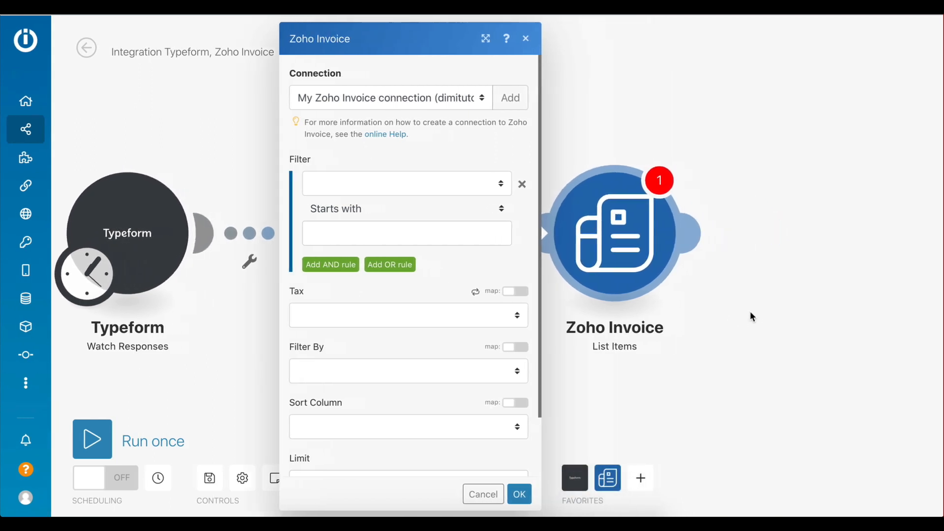
left_click(734, 181)
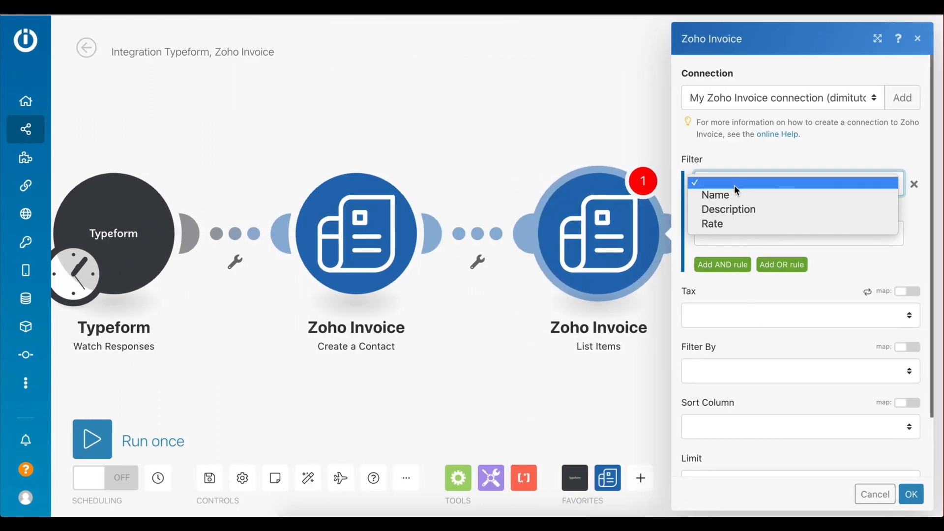
left_click(734, 190)
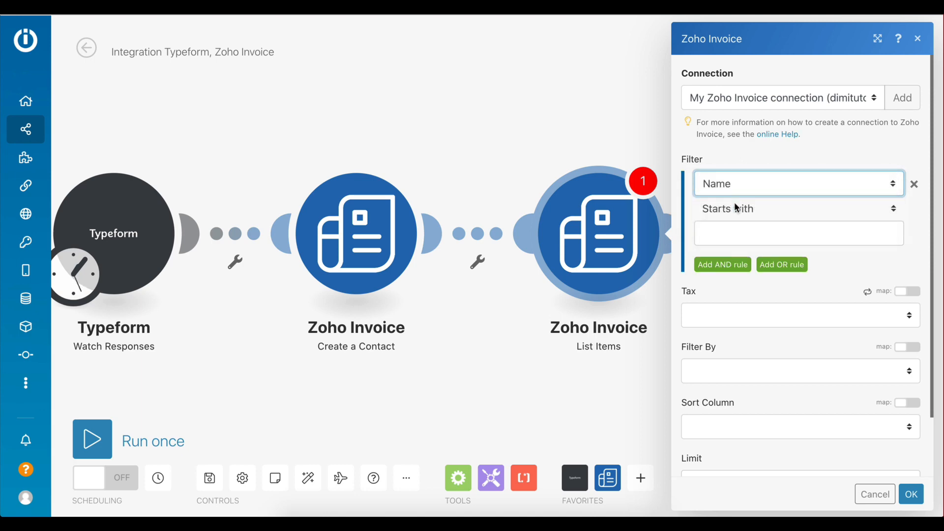
left_click(736, 208)
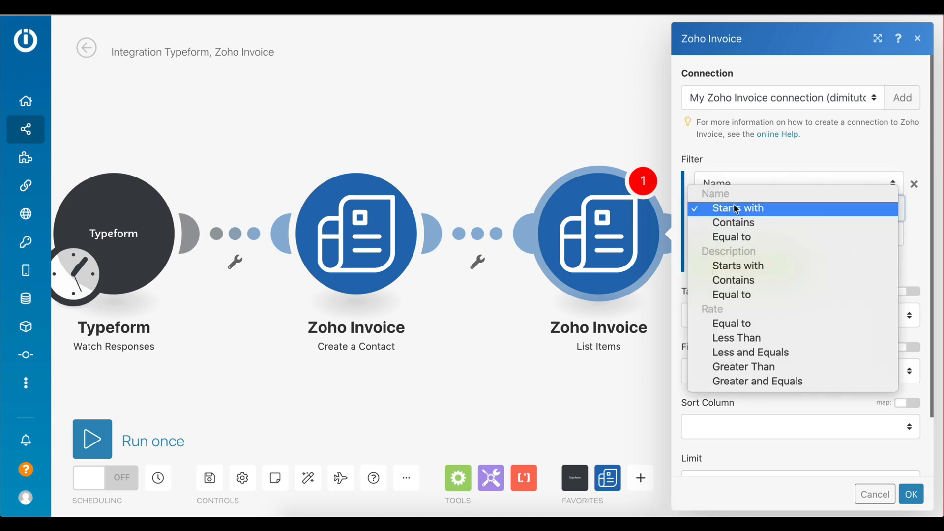
left_click(737, 238)
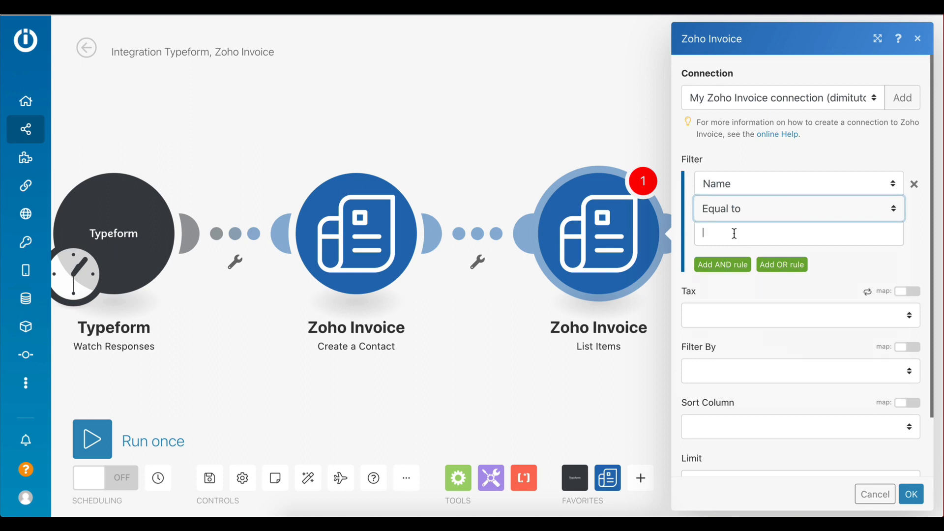
Step: Map the filter's comparison value to the Service answer from Typeform and save the List Items module's settings
left_click(734, 234)
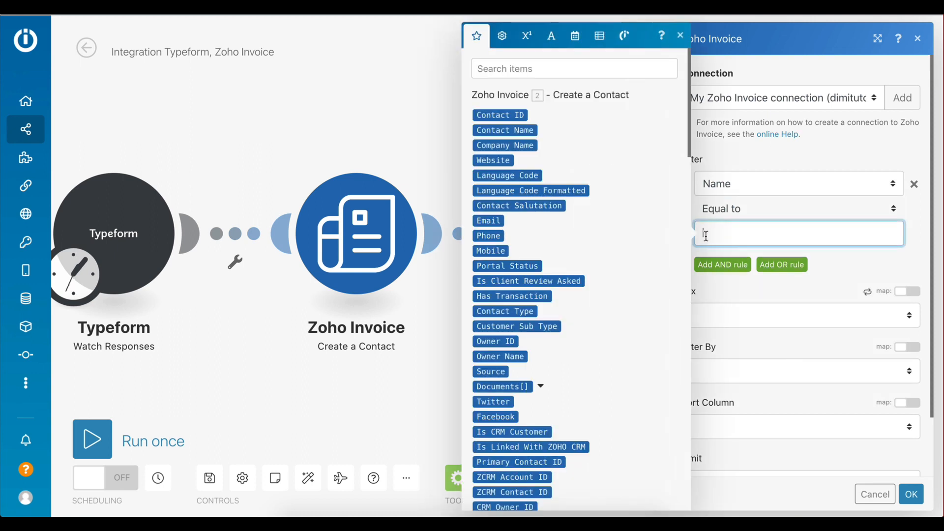
scroll(588, 305, "down", 1)
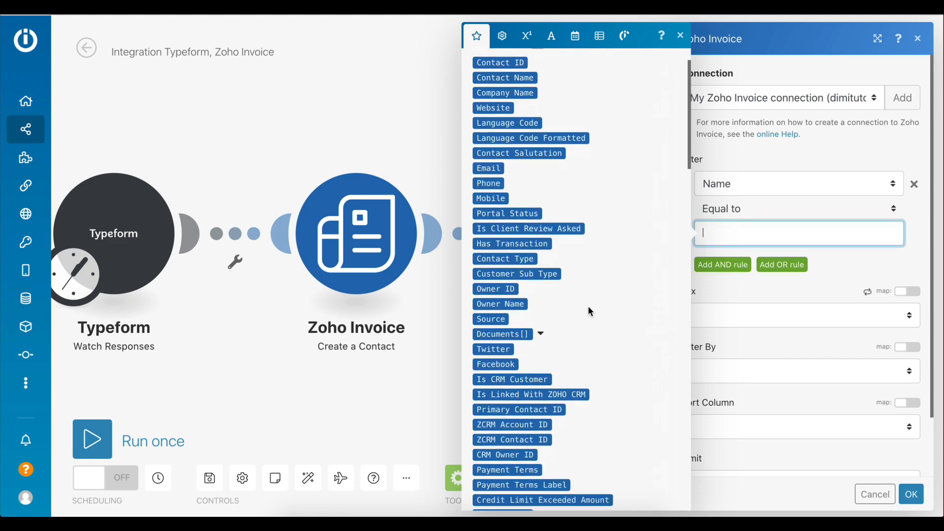
scroll(589, 308, "down", 2)
scroll(588, 309, "down", 20)
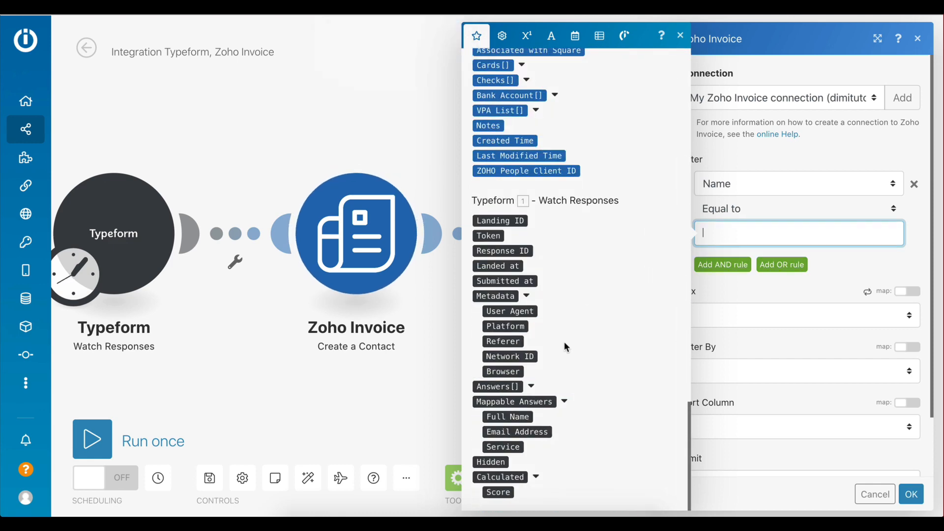
left_click(505, 447)
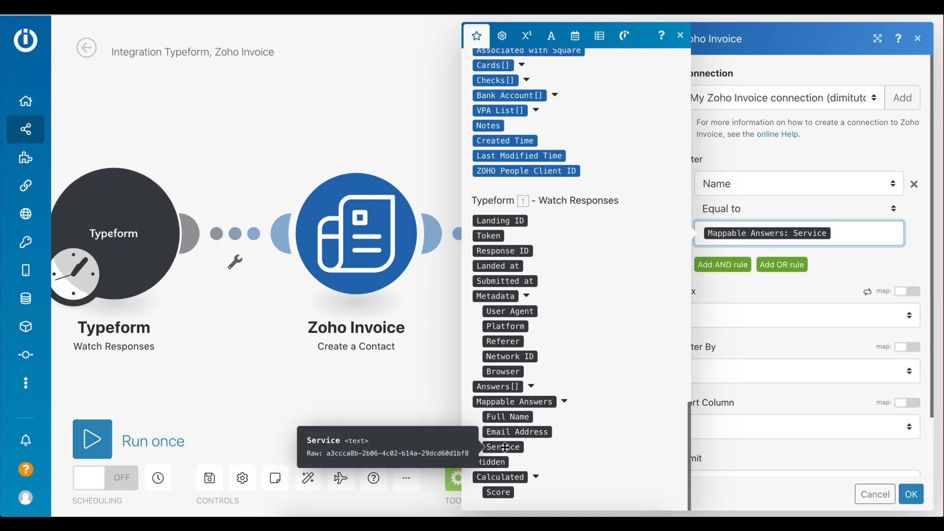
left_click(840, 283)
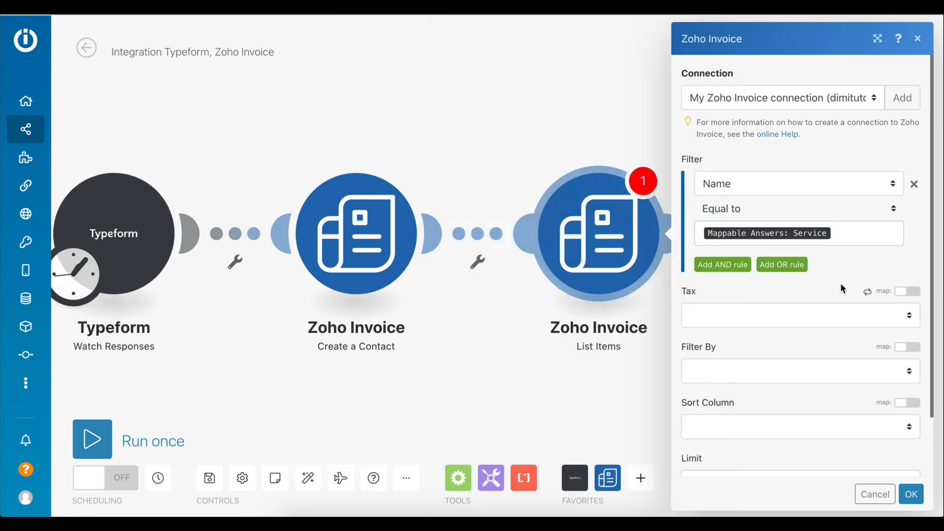
left_click(911, 493)
Step: Add a Zoho Invoice Create an Invoice module after the List Items module
scroll(687, 294, "right", 5)
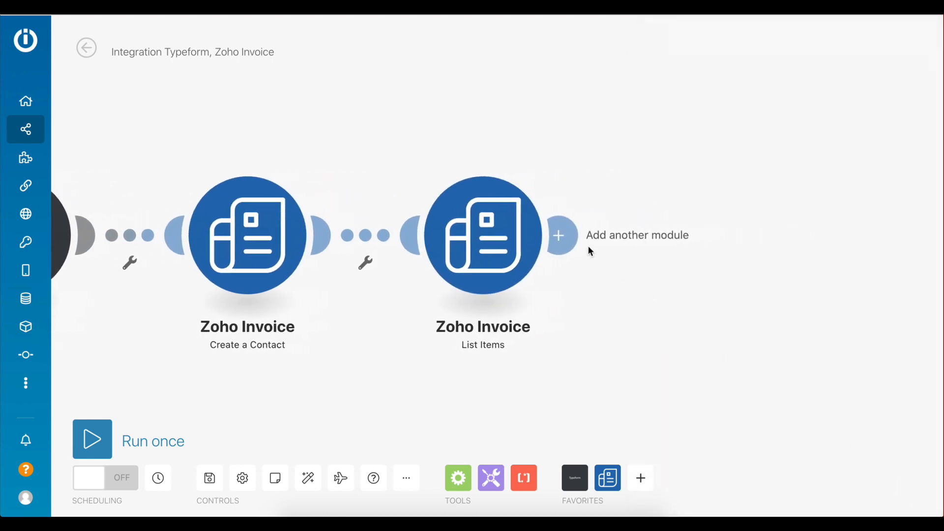
left_click(563, 240)
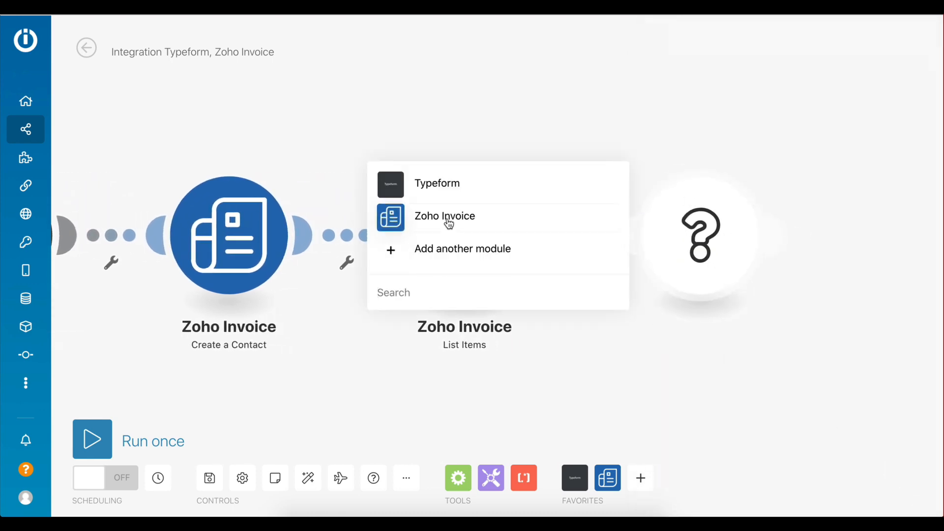
left_click(448, 223)
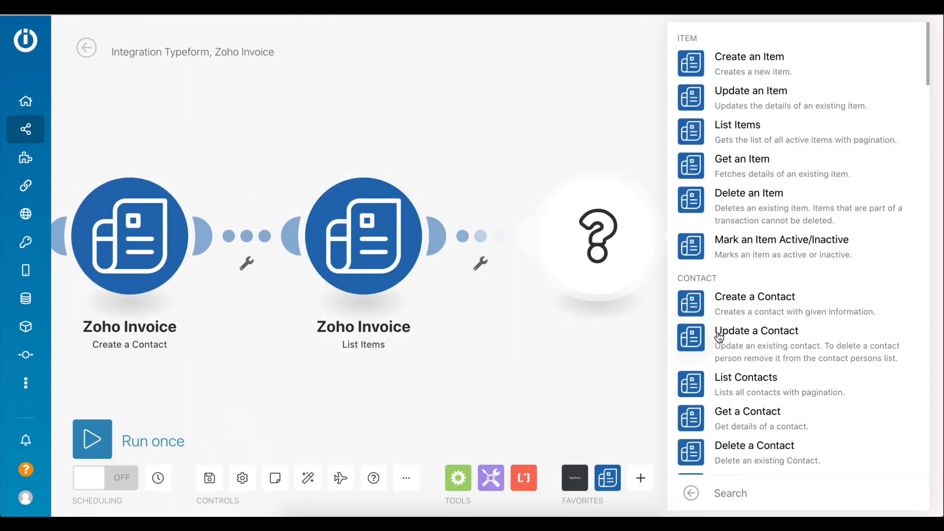
scroll(720, 338, "down", 12)
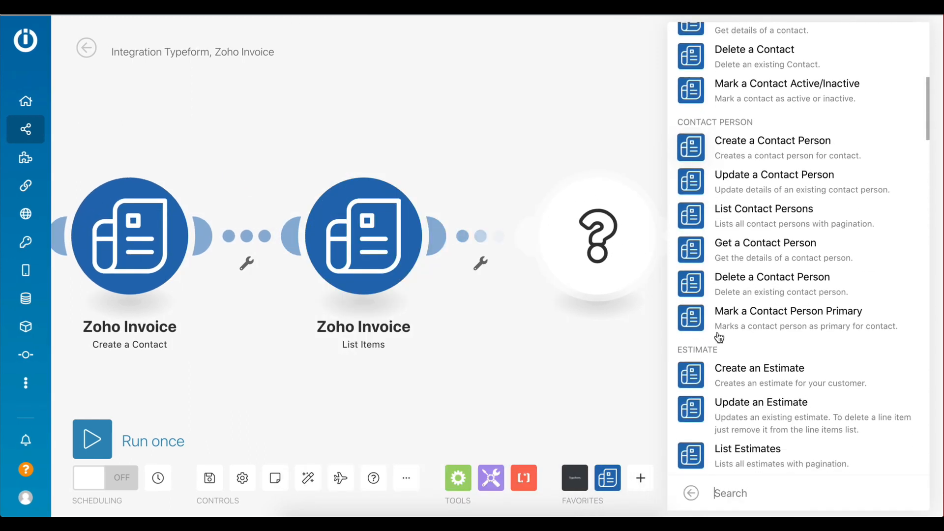
scroll(719, 337, "down", 4)
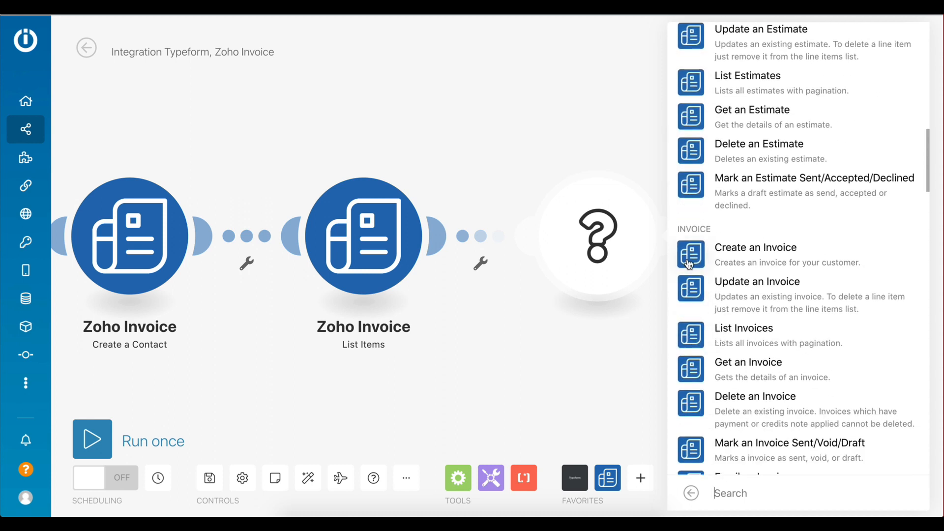
left_click(694, 254)
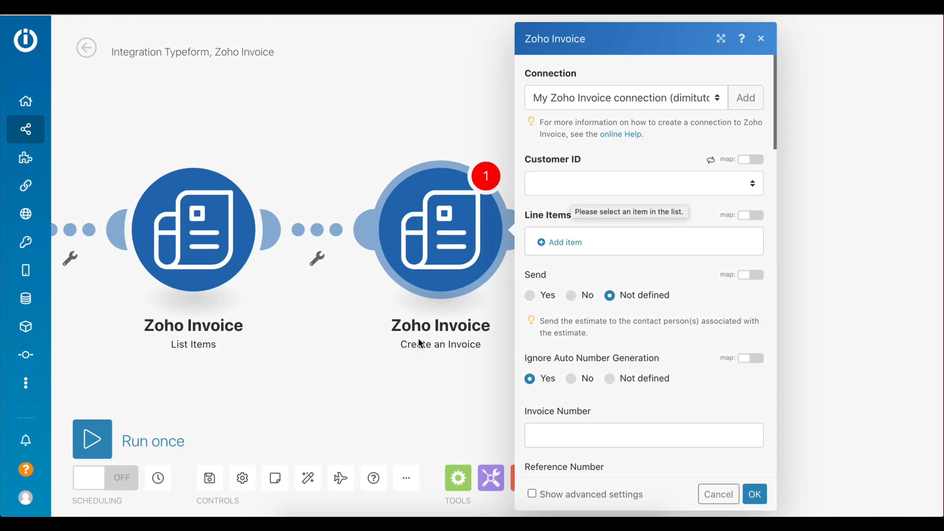
Step: Enable mapping for the invoice's Customer ID and map it to the Contact ID from the Create a Contact module
scroll(418, 340, "down", 3)
scroll(419, 339, "down", 2)
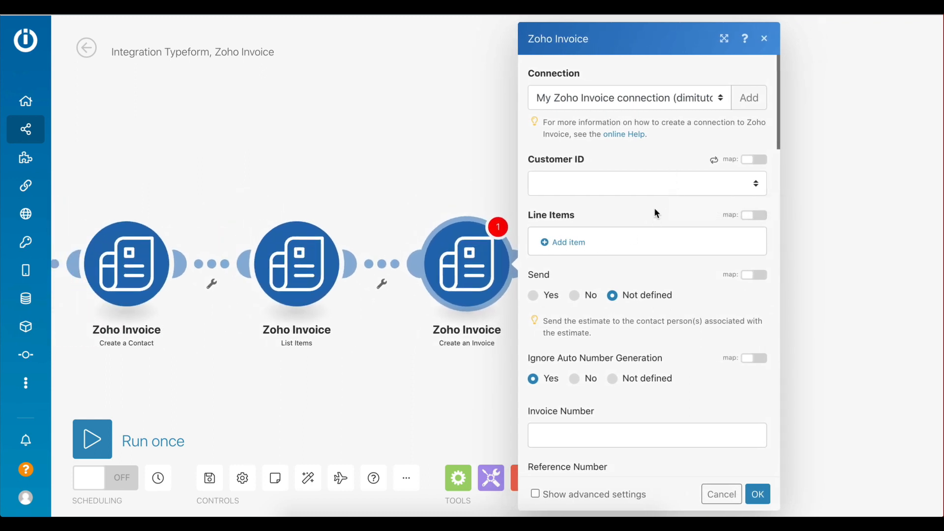
left_click(755, 160)
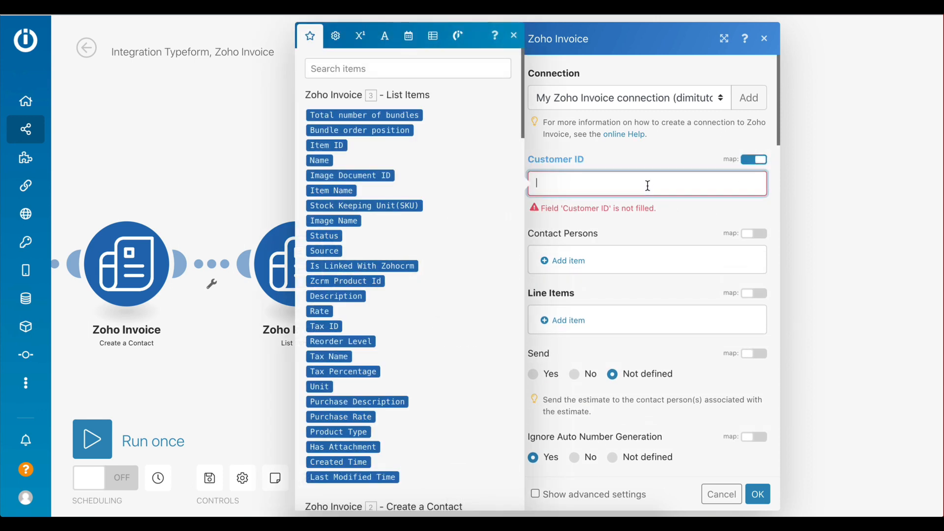
scroll(386, 320, "down", 3)
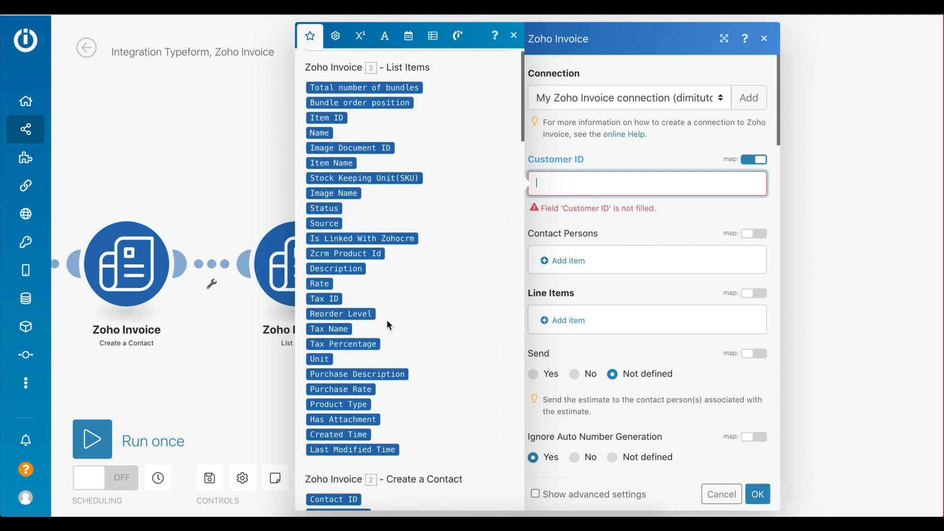
scroll(387, 320, "down", 3)
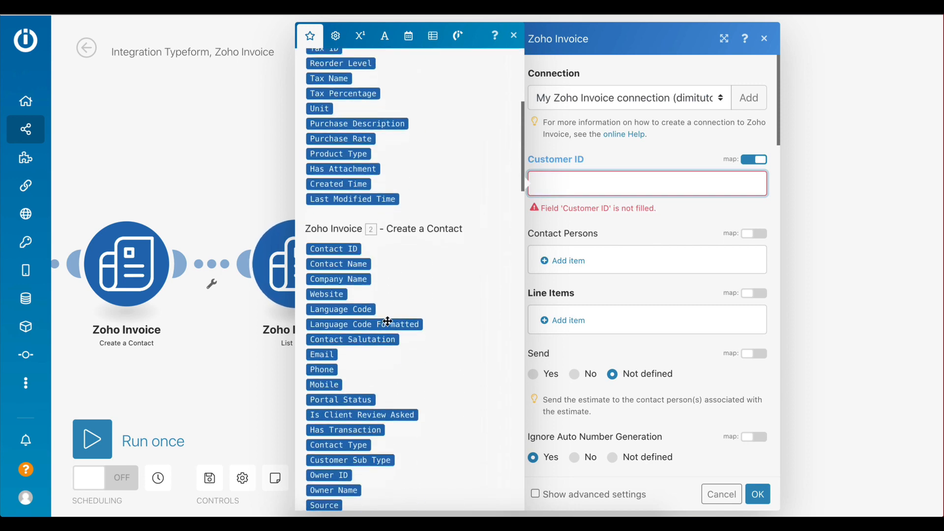
left_click(338, 244)
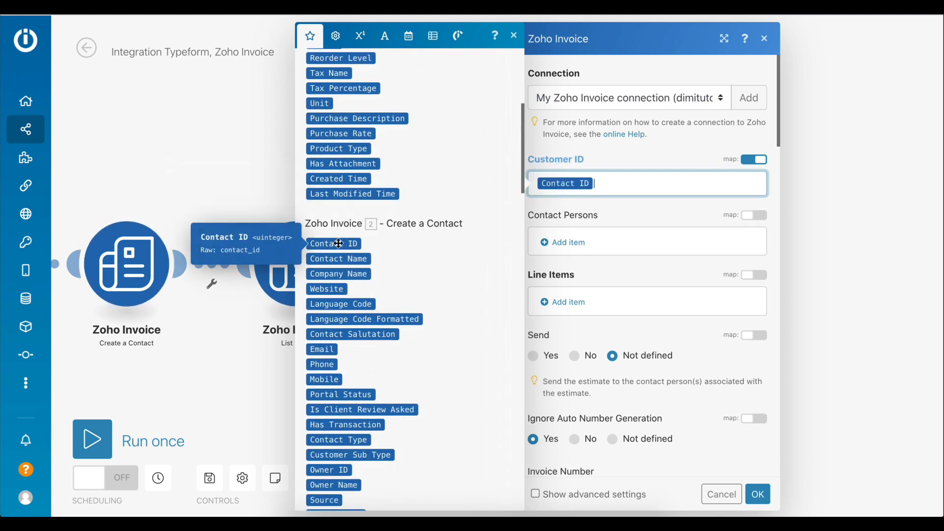
Step: Add a contact person to the invoice, mapped to Contact Persons[1]: Contact Person ID from the Create a Contact module
left_click(638, 204)
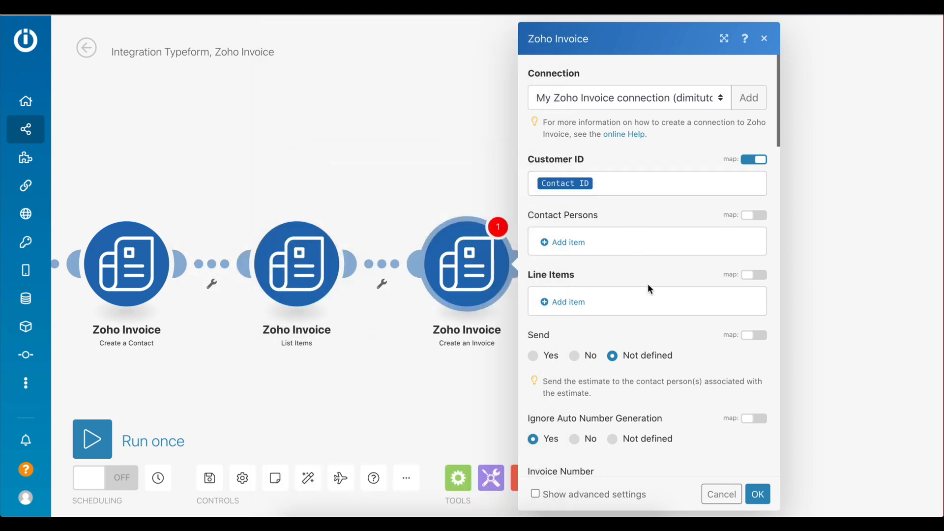
left_click(568, 243)
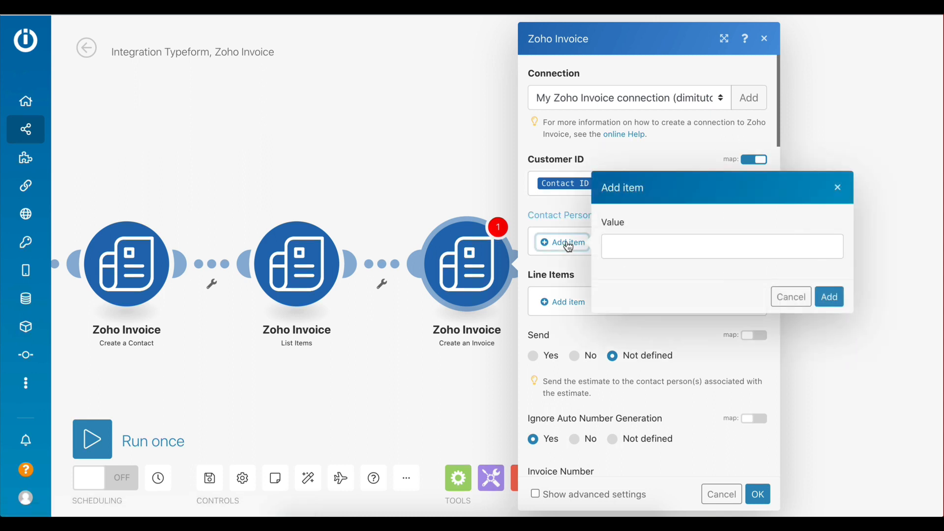
left_click(632, 246)
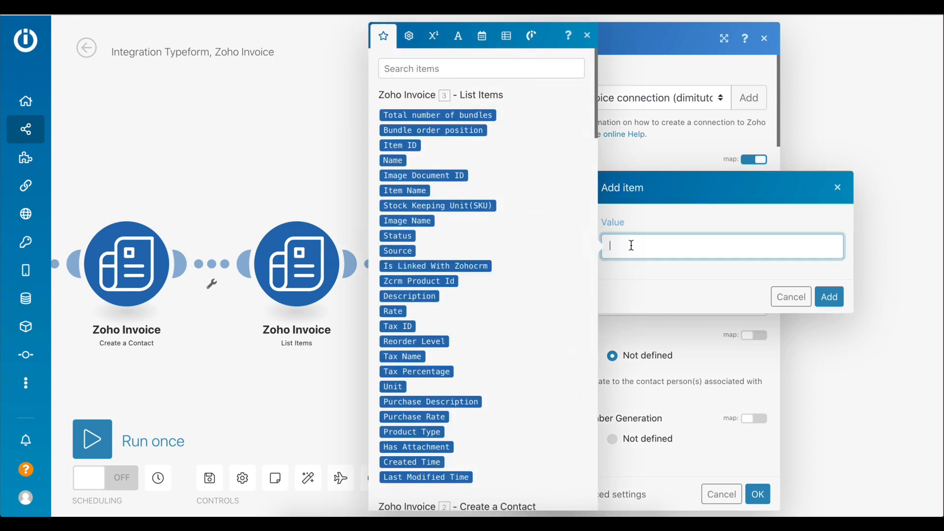
scroll(465, 346, "down", 5)
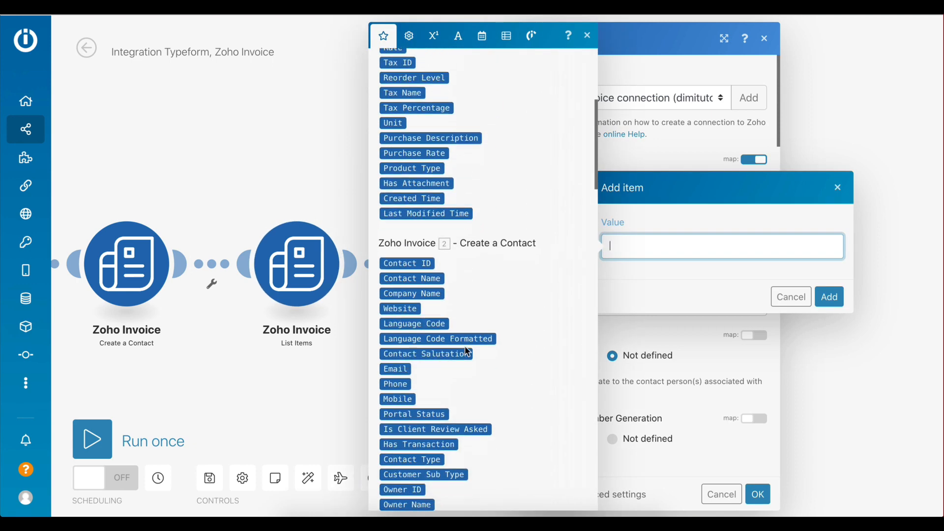
scroll(575, 348, "down", 10)
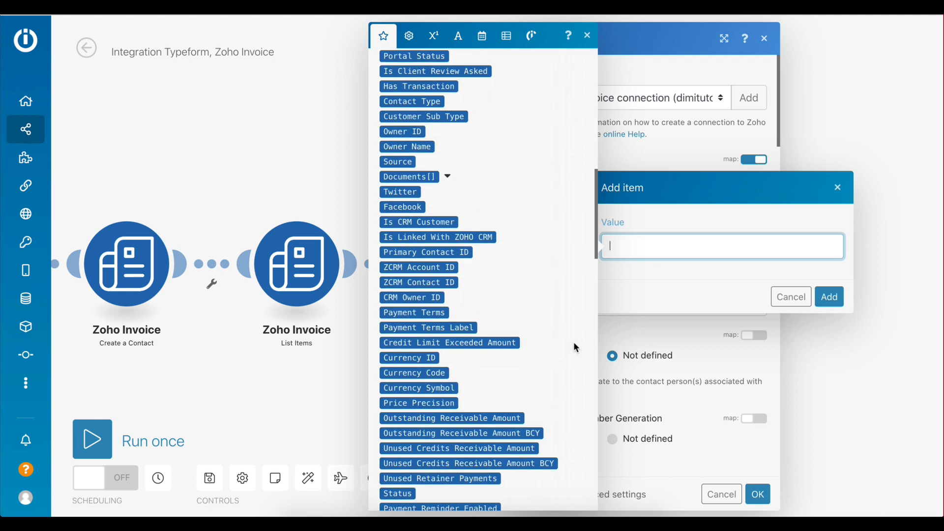
scroll(574, 346, "down", 10)
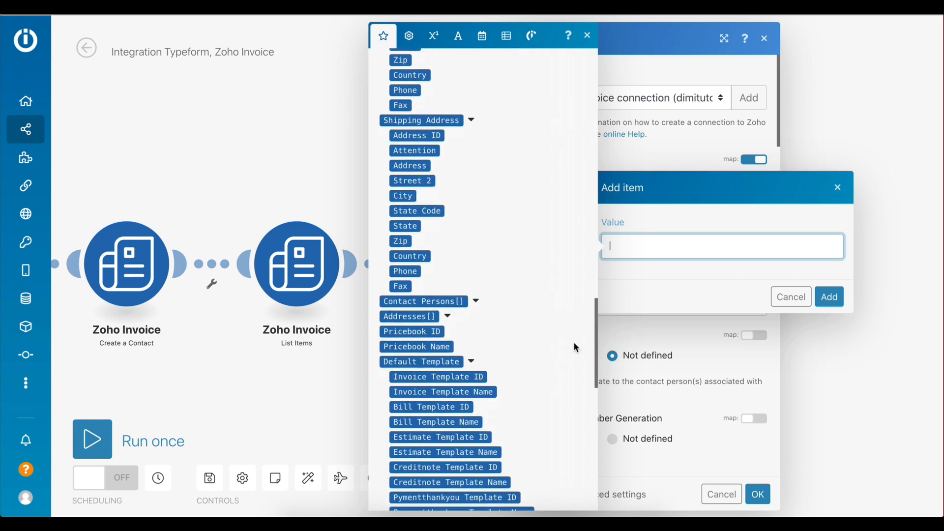
left_click(476, 301)
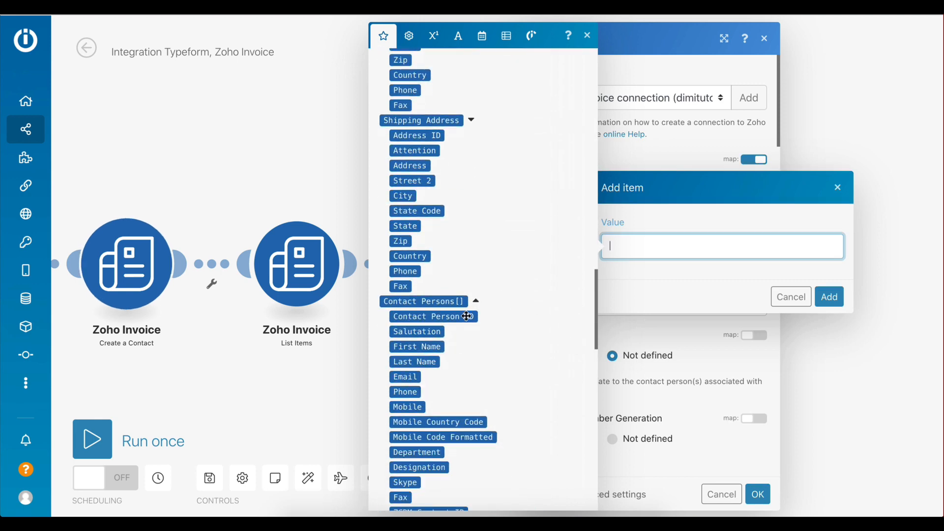
left_click(467, 316)
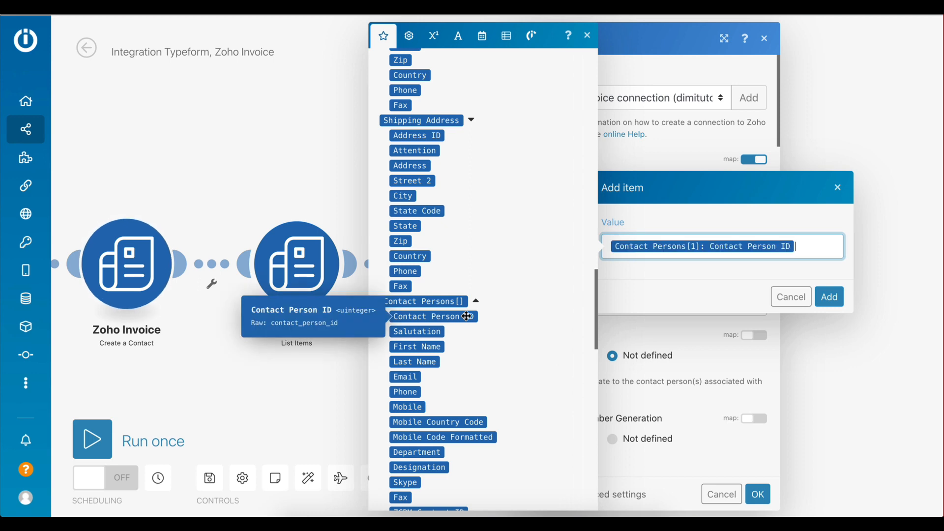
left_click(830, 297)
Step: Start a new invoice line item with mapping enabled for its Item ID, mapped to Item ID from the List Items module
scroll(678, 367, "down", 1)
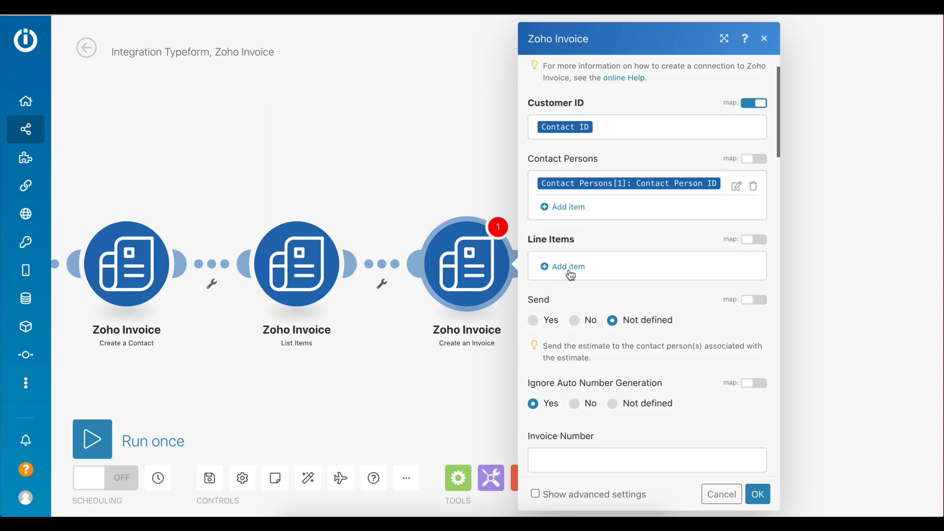
left_click(567, 270)
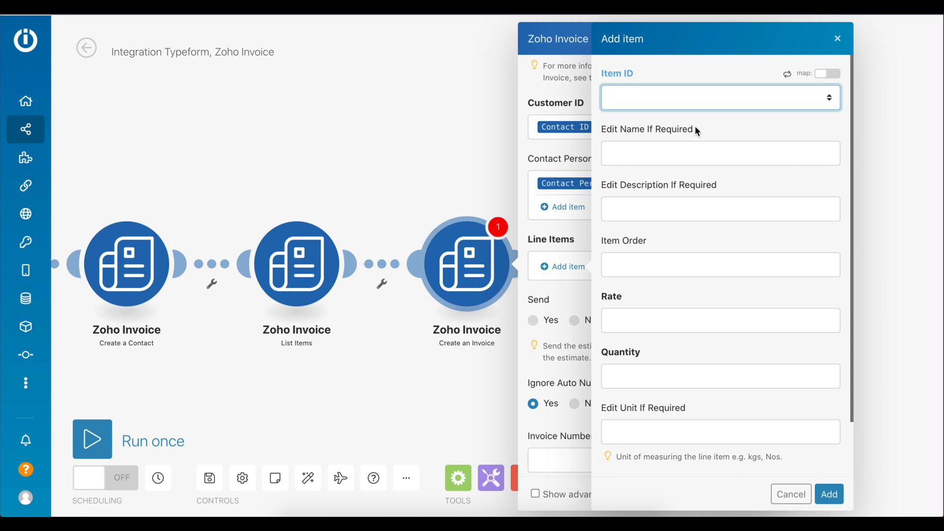
left_click(828, 74)
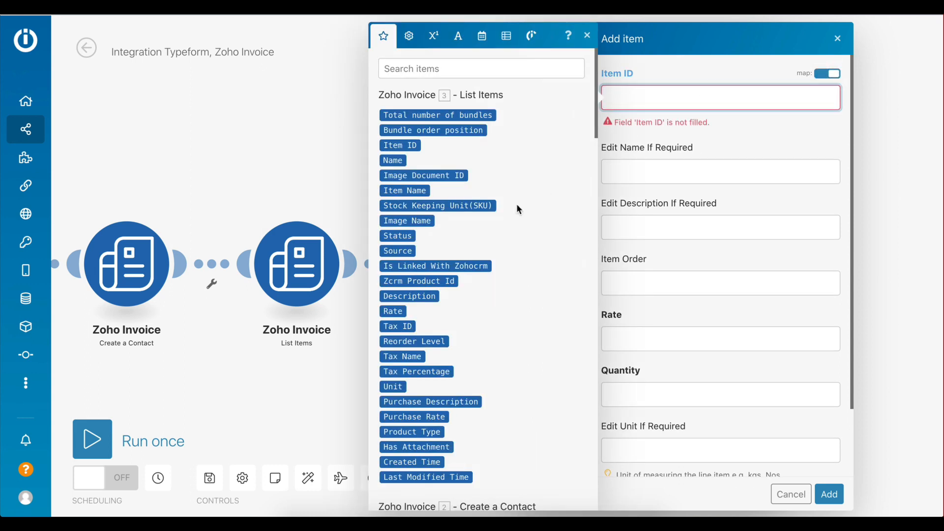
left_click(401, 146)
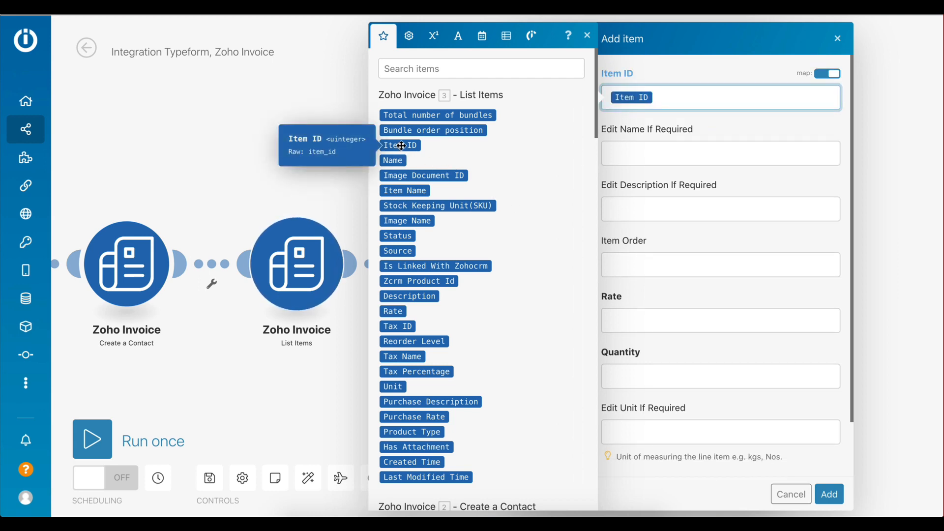
Step: Map the line item's Rate to Rate from List Items, set its quantity to 1, and add it to the invoice
left_click(621, 320)
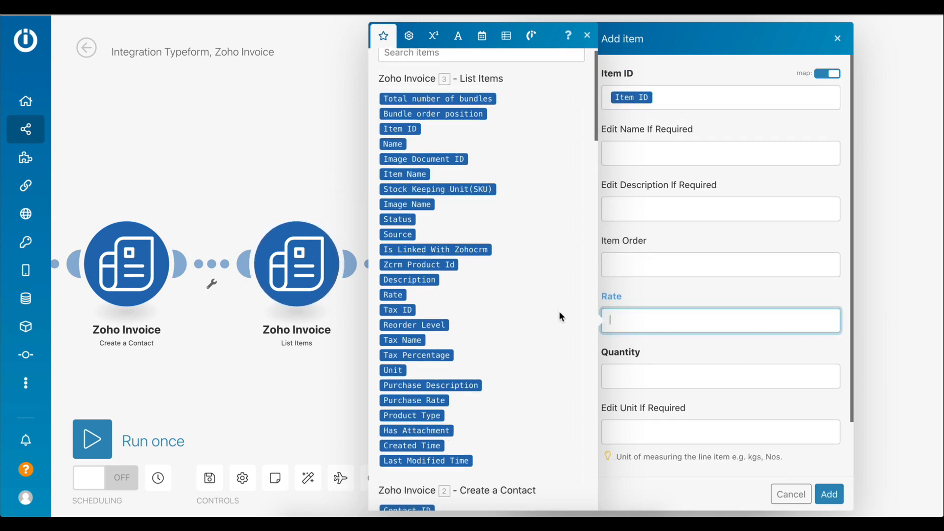
left_click(394, 294)
left_click(707, 368)
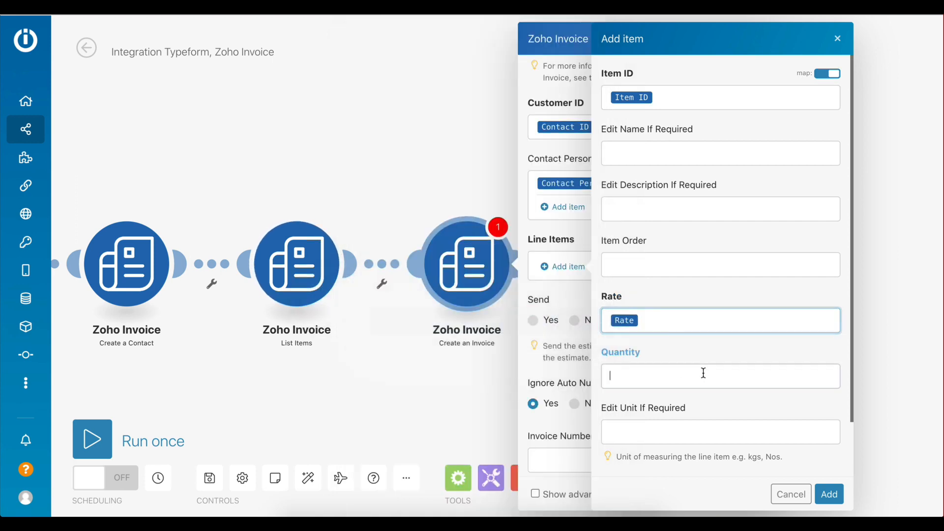
type("1")
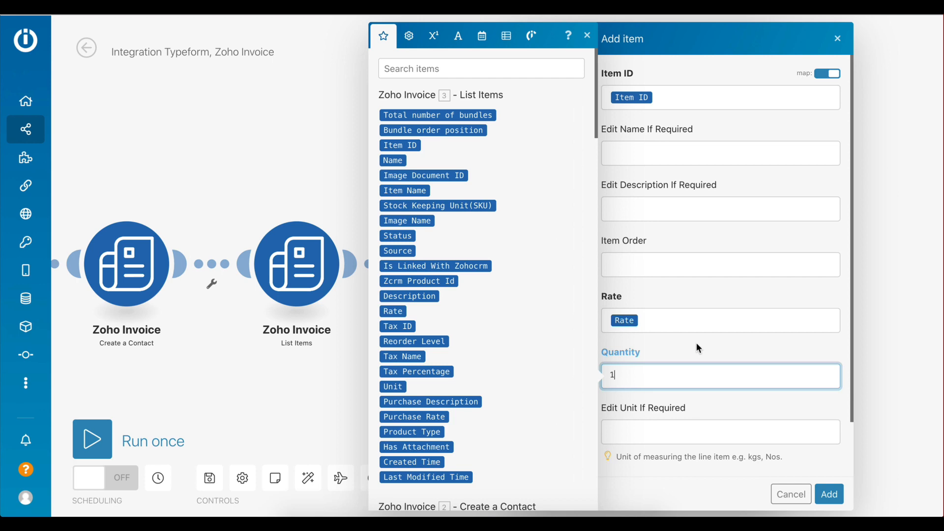
left_click(697, 344)
scroll(707, 409, "down", 2)
scroll(706, 409, "up", 2)
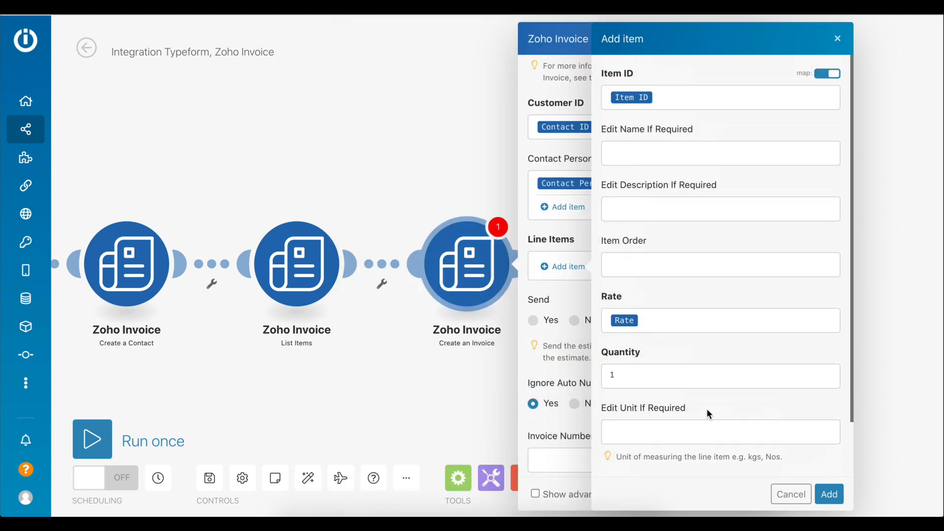
left_click(828, 493)
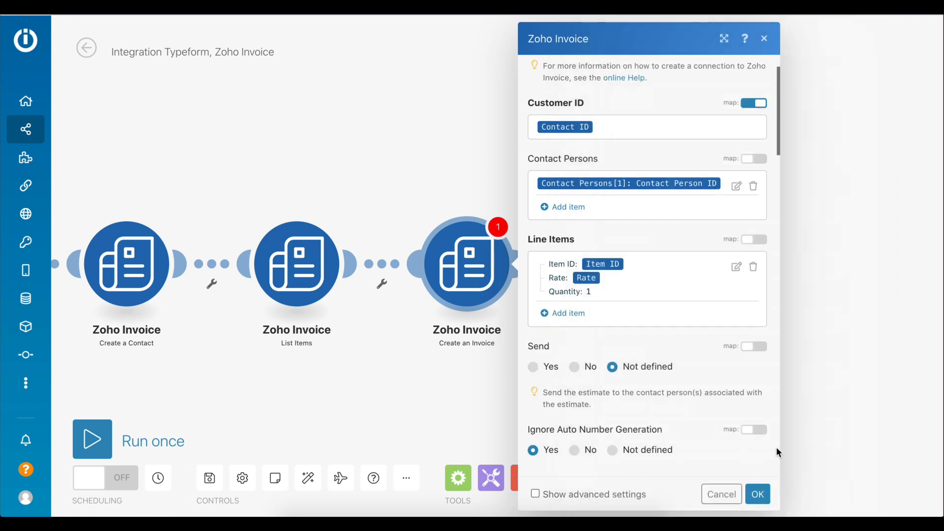
Step: Set the invoice's Send option to Yes and Ignore Auto Number Generation to No
scroll(711, 415, "down", 1)
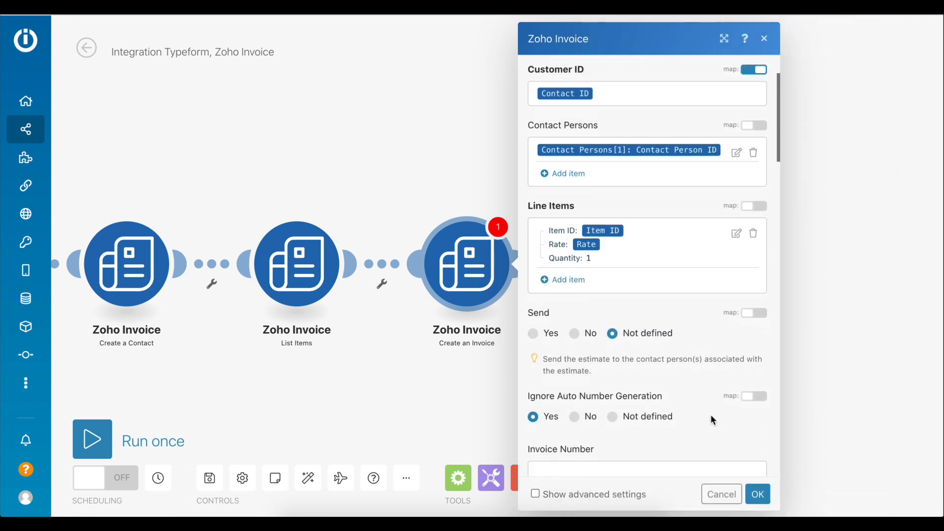
left_click(533, 333)
scroll(672, 395, "down", 2)
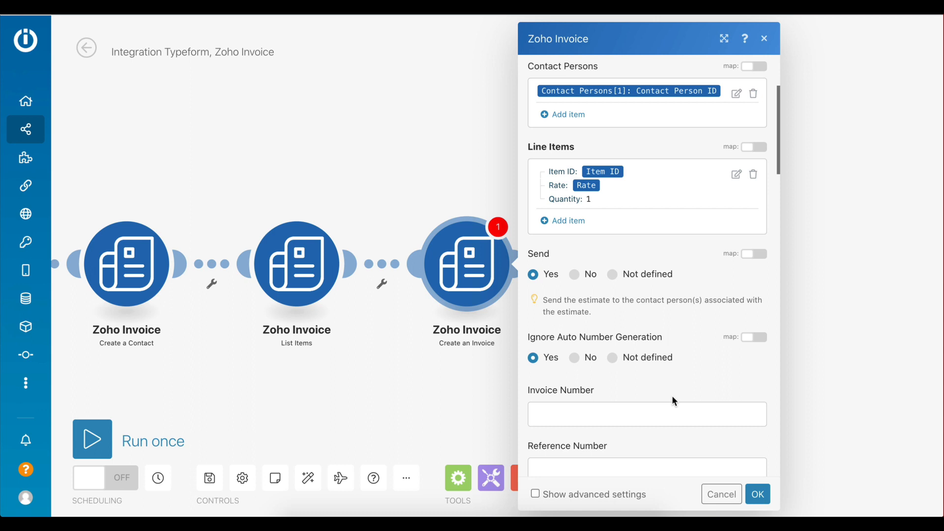
left_click(574, 357)
Step: Set the invoice's Date to the now variable and save the Create an Invoice module's settings
scroll(677, 383, "down", 5)
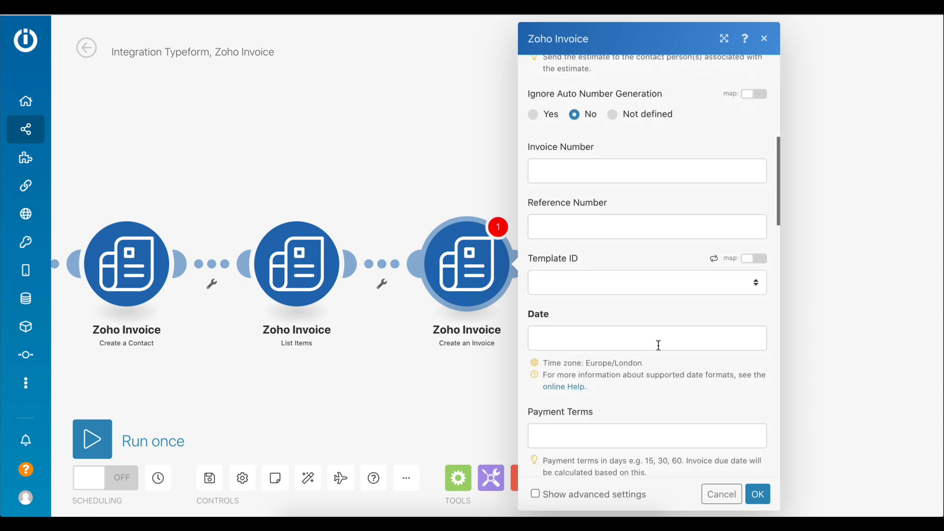
left_click(653, 336)
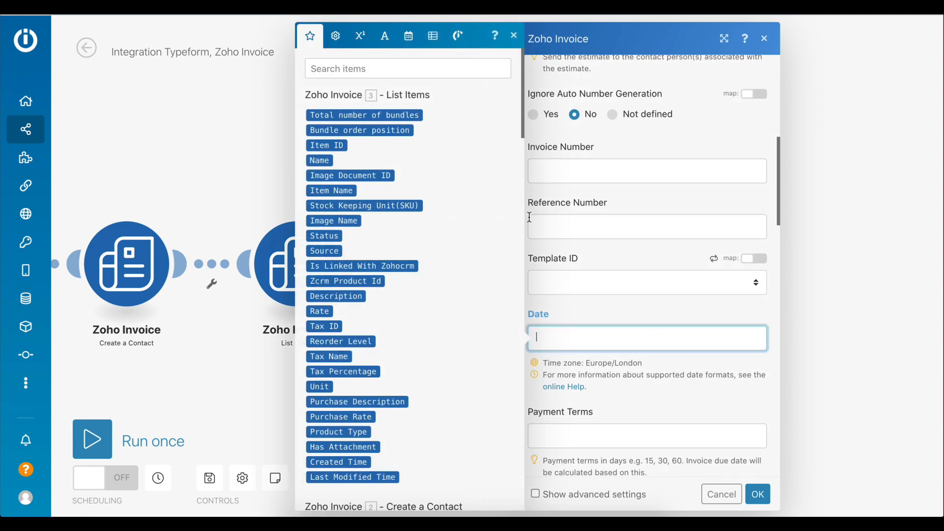
left_click(405, 40)
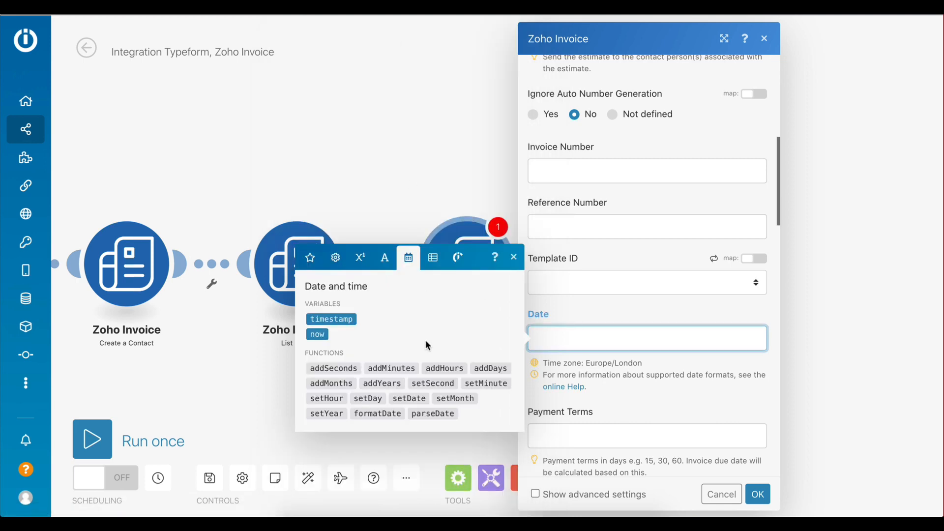
left_click(319, 333)
left_click(654, 360)
left_click(760, 494)
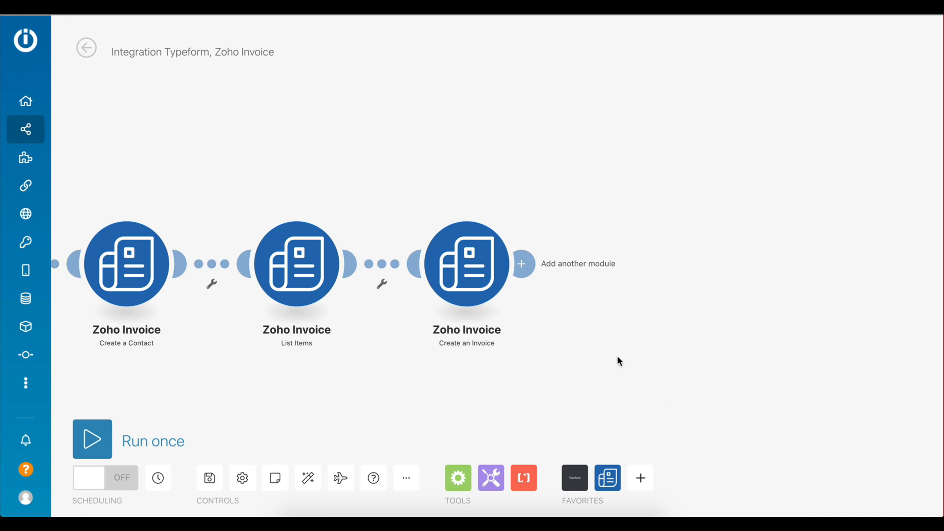
Step: Add a Zoho Invoice Update an Invoice module after the Create an Invoice module
left_click(534, 270)
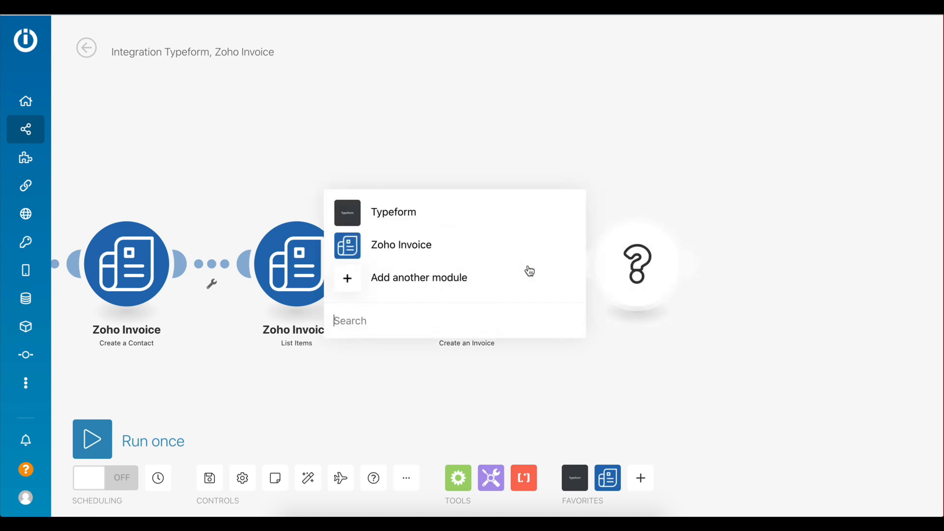
left_click(347, 246)
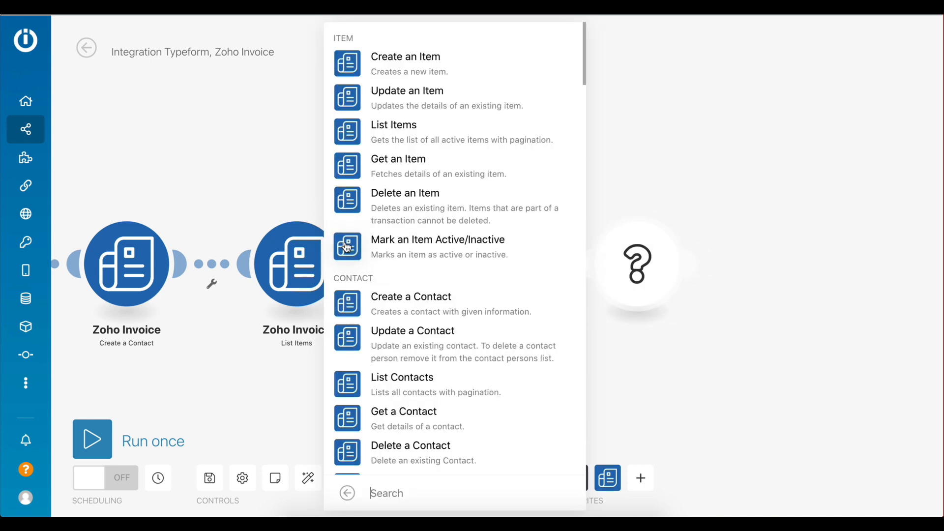
scroll(347, 246, "down", 10)
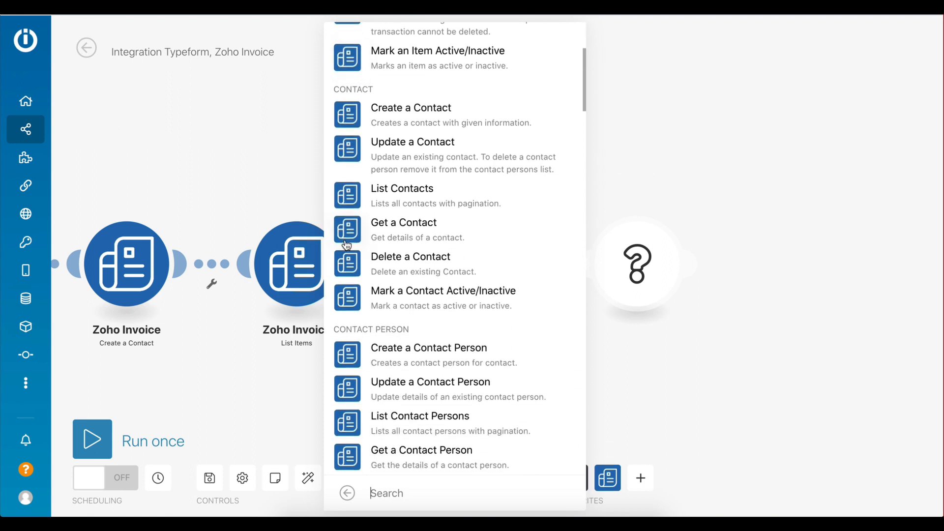
scroll(347, 245, "down", 7)
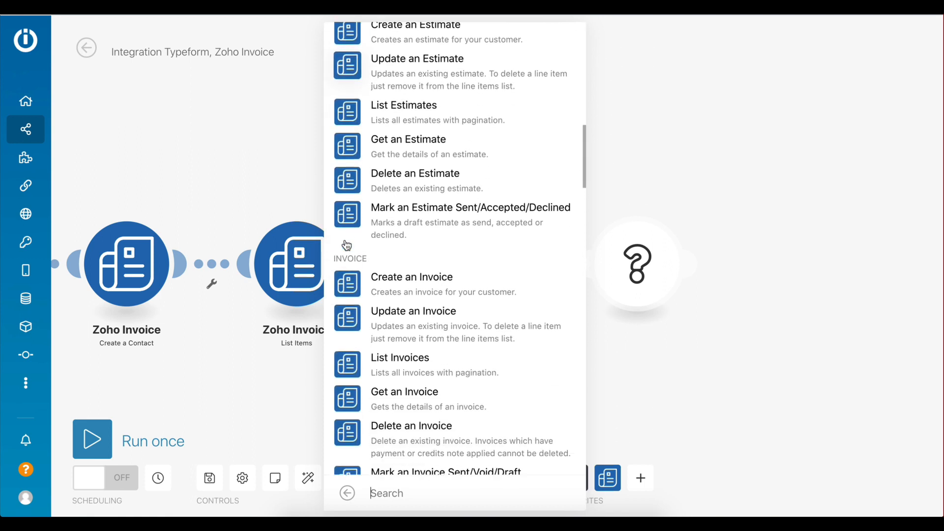
scroll(347, 245, "down", 2)
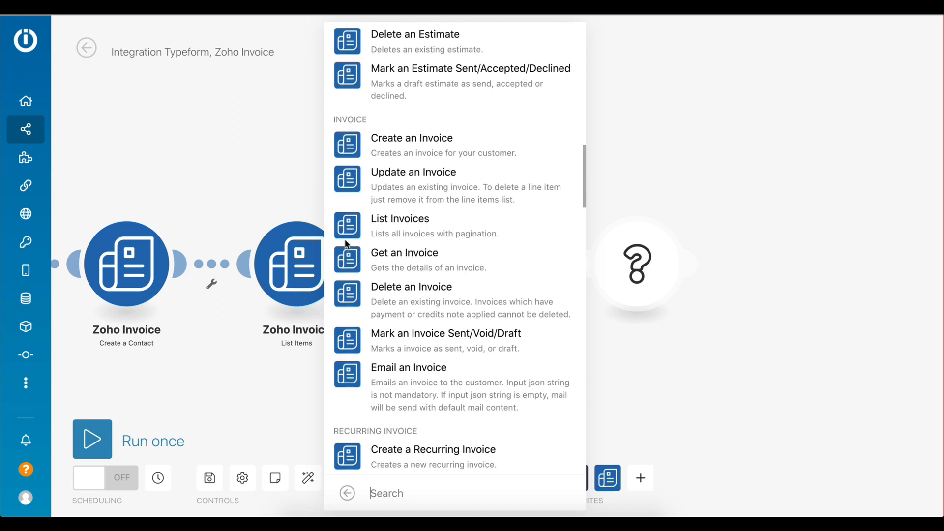
left_click(352, 182)
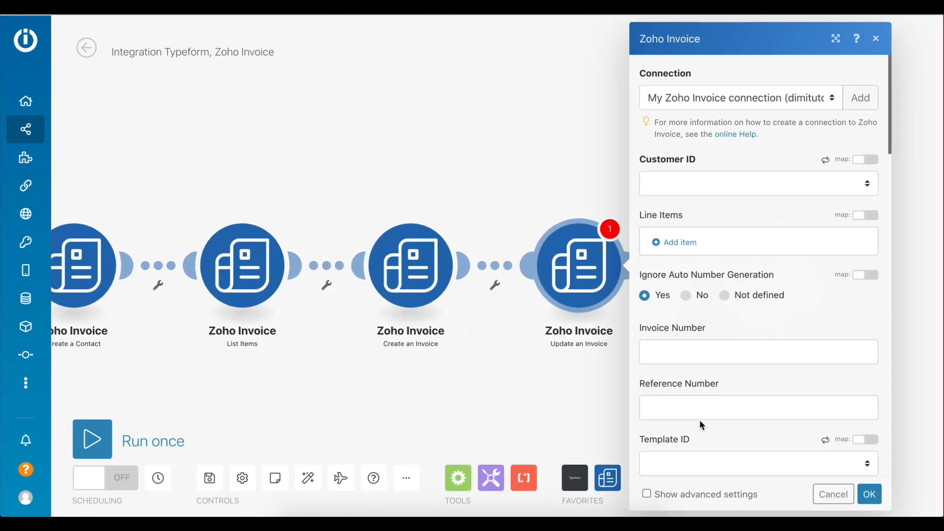
Step: Enable mapping for the Update an Invoice module's Customer ID and map it to Contact ID from Create a Contact
left_click(866, 160)
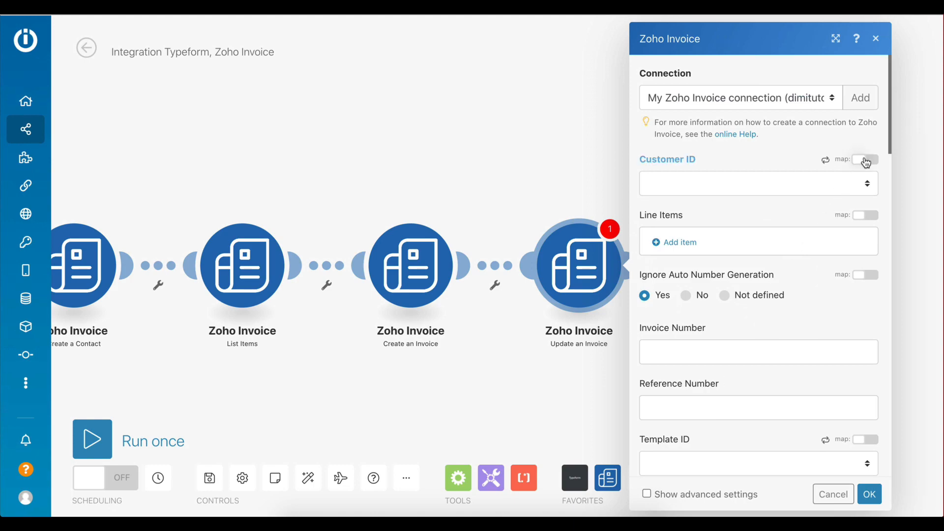
scroll(517, 320, "down", 15)
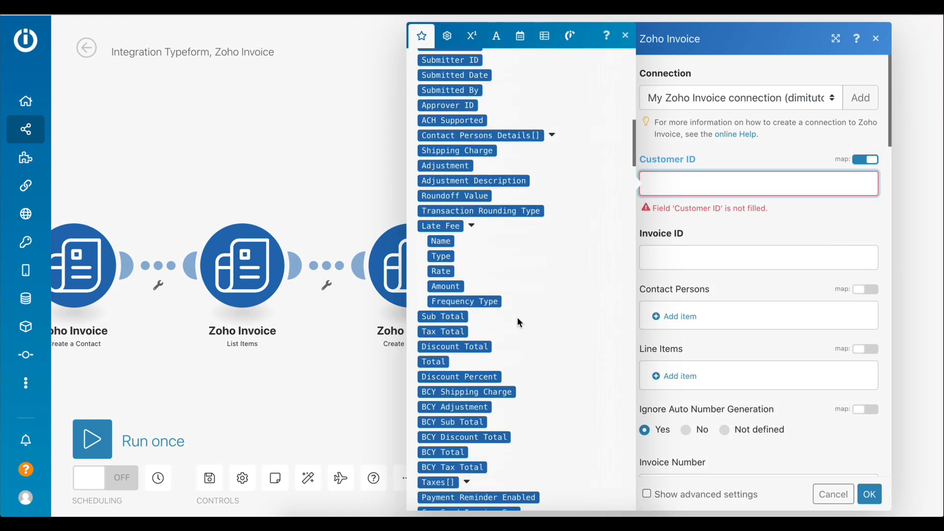
scroll(518, 321, "down", 15)
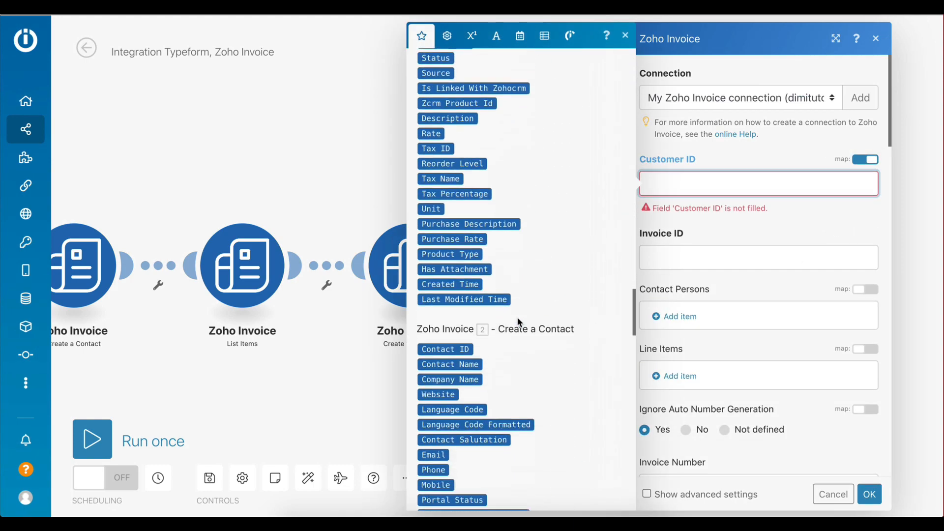
scroll(517, 322, "down", 3)
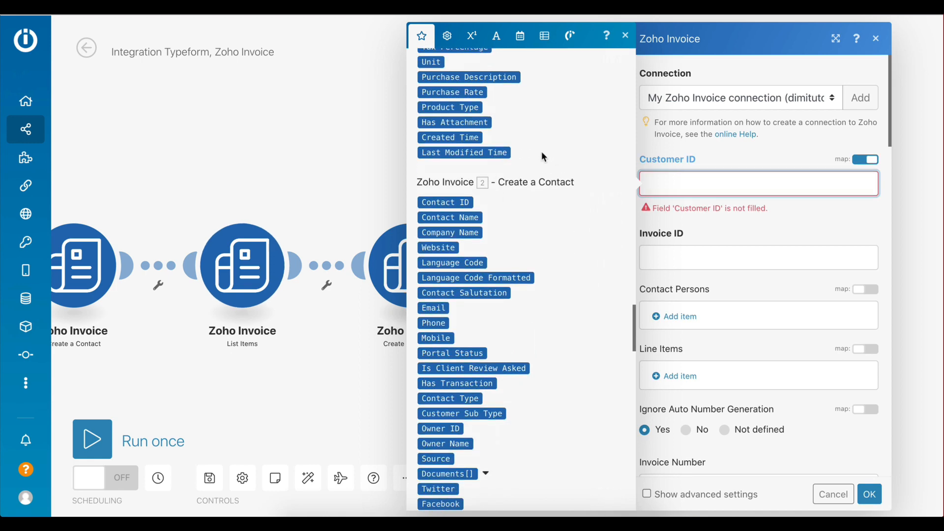
left_click(449, 203)
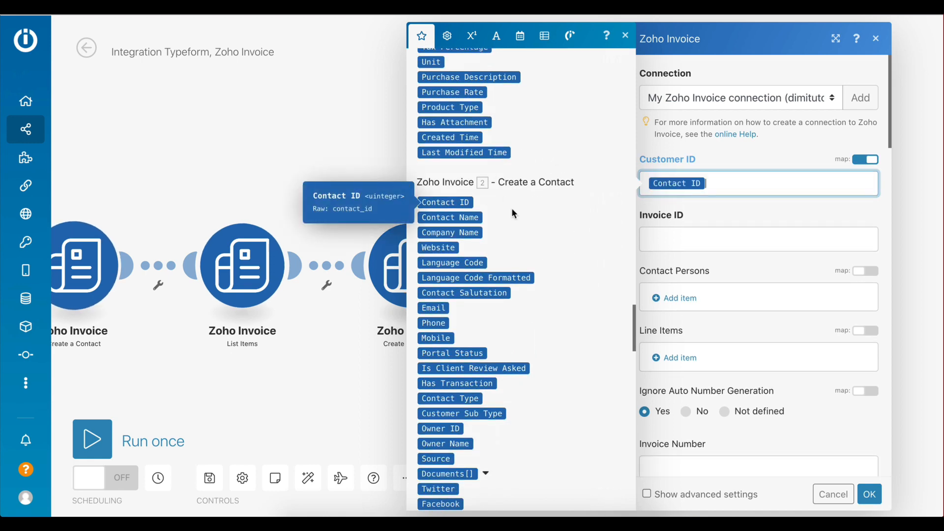
Step: Map the Update an Invoice module's Invoice ID to Invoice ID from Create an Invoice
left_click(736, 238)
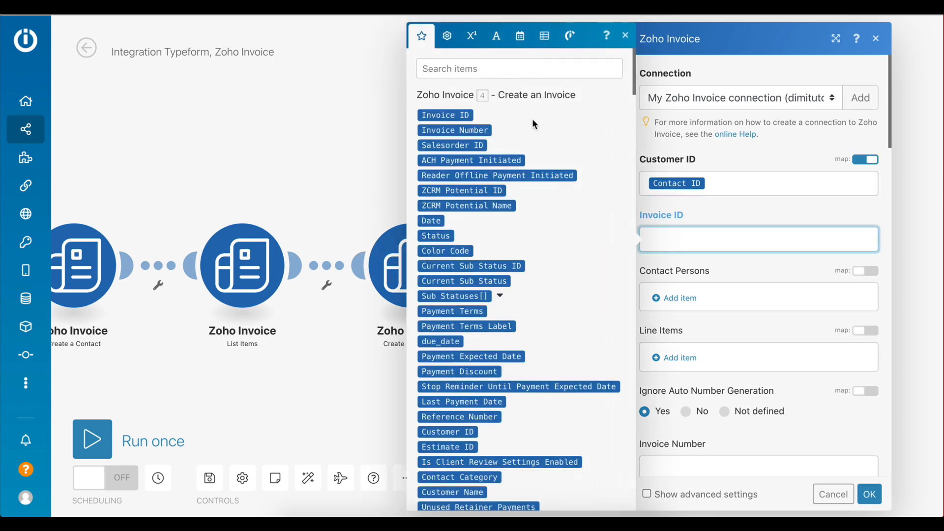
left_click(448, 116)
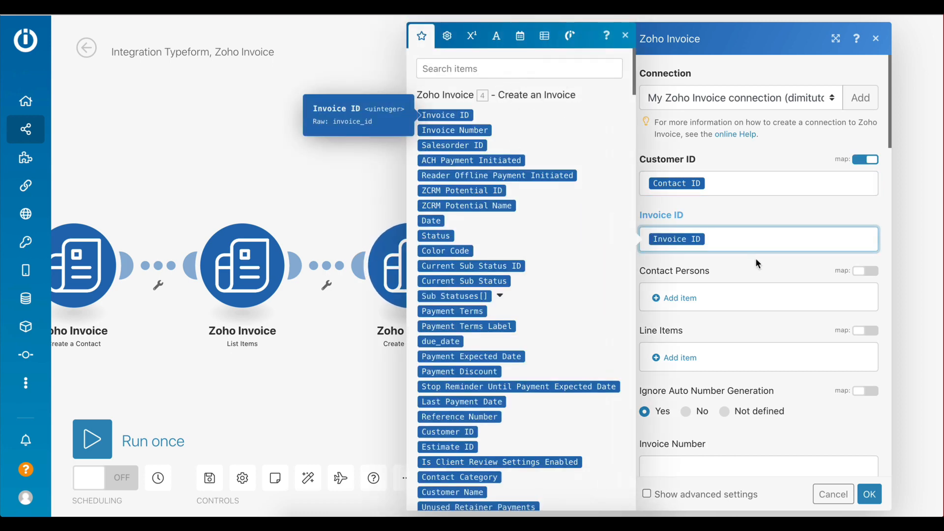
left_click(760, 270)
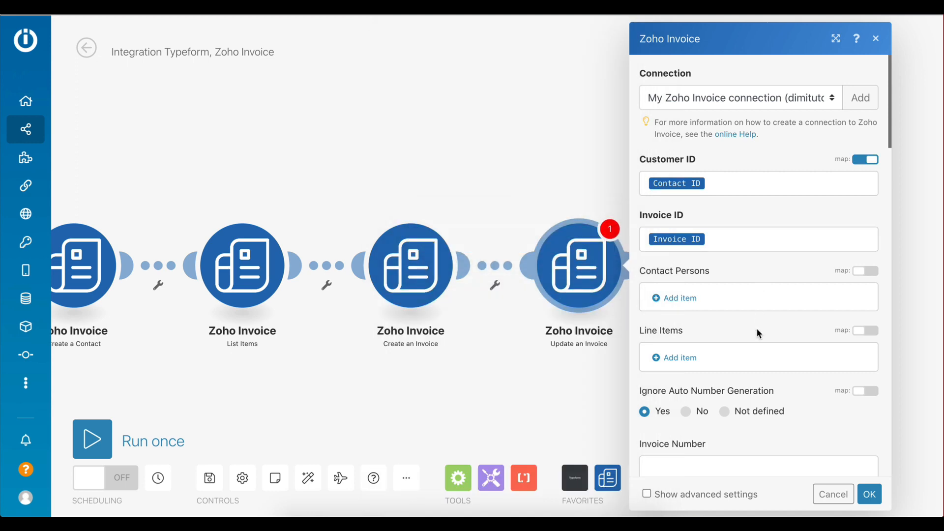
Step: Add a payment gateway with Configured set to Yes, Additional Field Standard and Gateway Name Paypal, and save the Update an Invoice module's settings
scroll(756, 332, "down", 1)
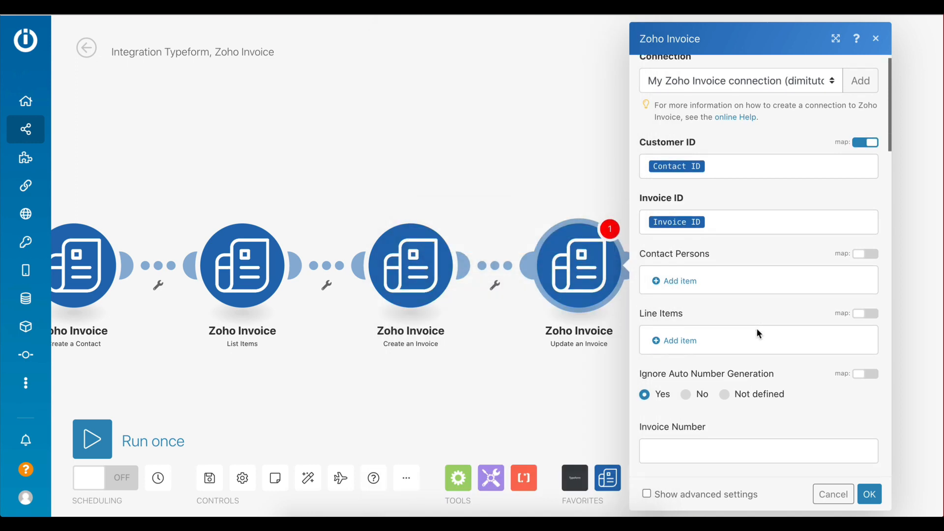
scroll(758, 333, "down", 6)
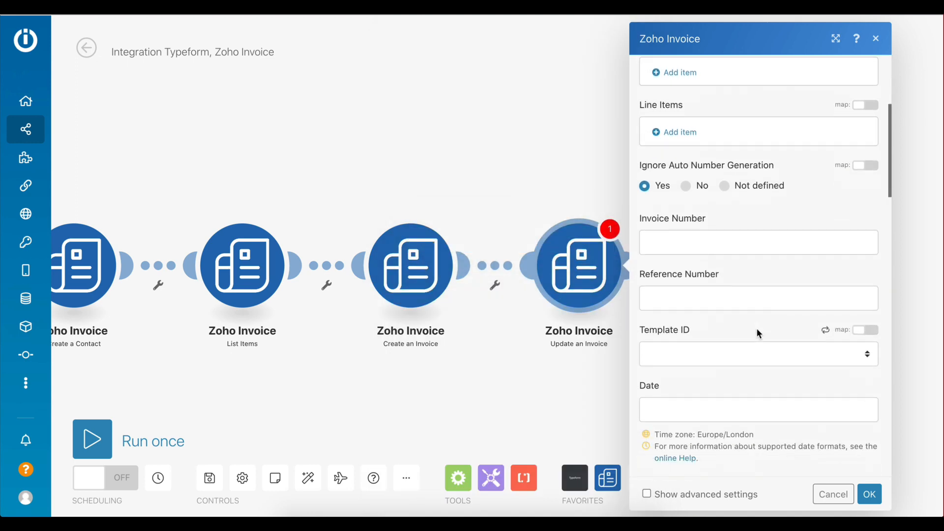
scroll(758, 333, "down", 7)
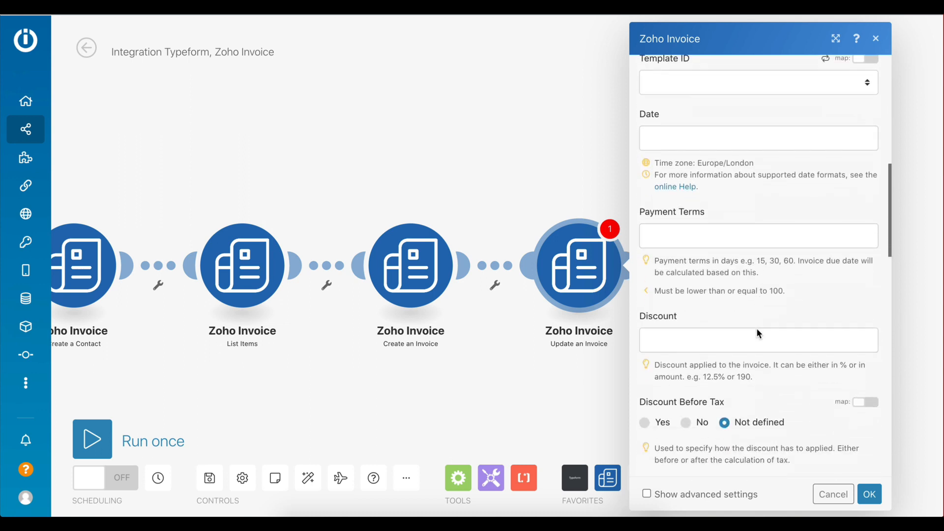
scroll(758, 334, "down", 8)
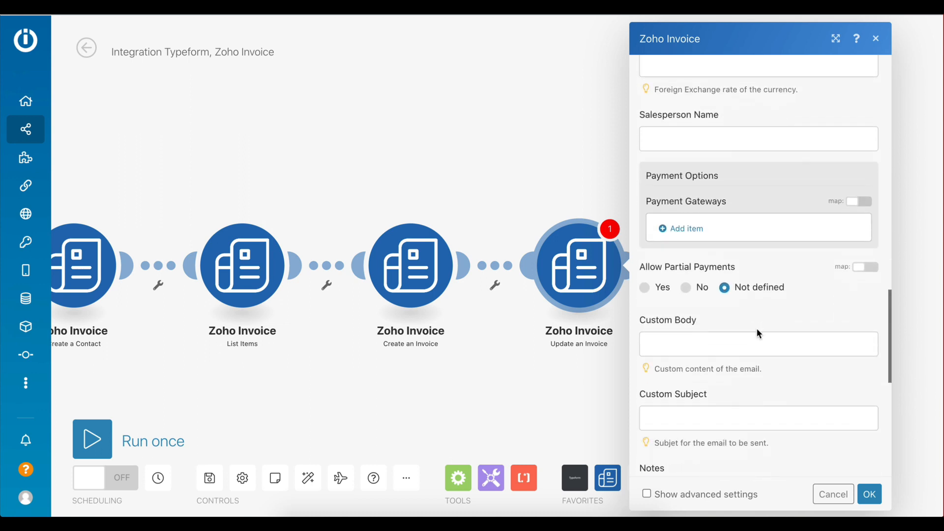
left_click(686, 231)
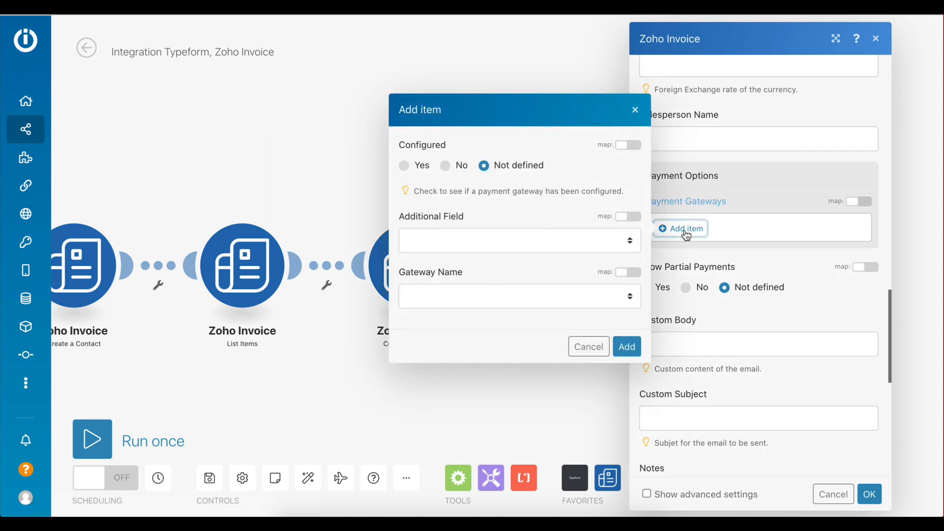
left_click(403, 165)
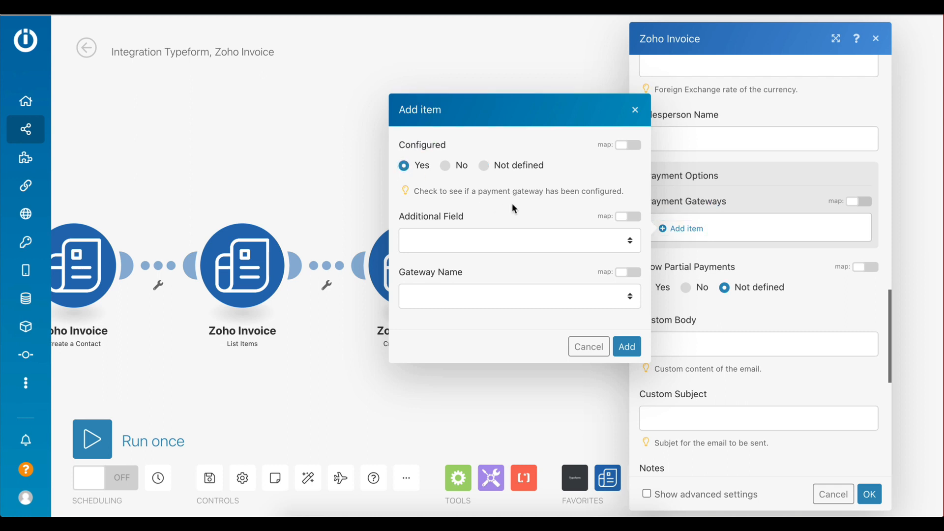
left_click(507, 242)
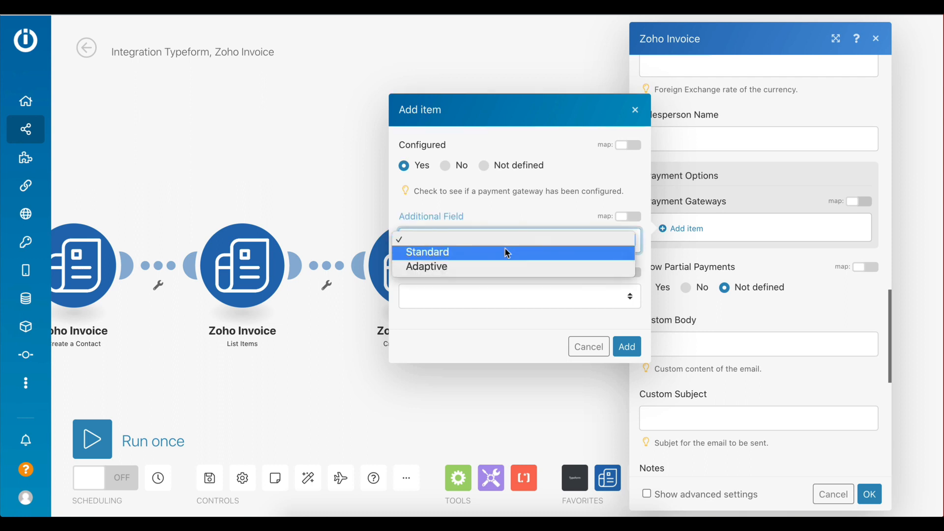
left_click(505, 251)
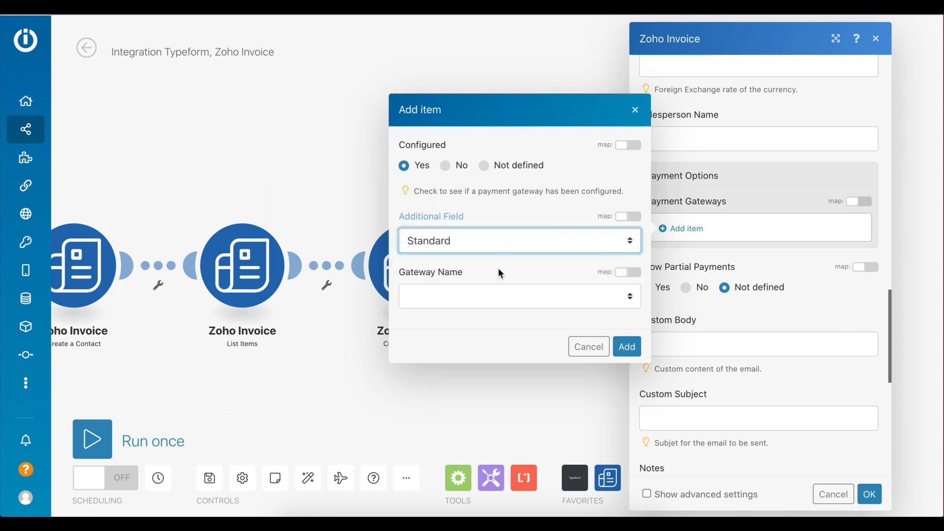
left_click(494, 296)
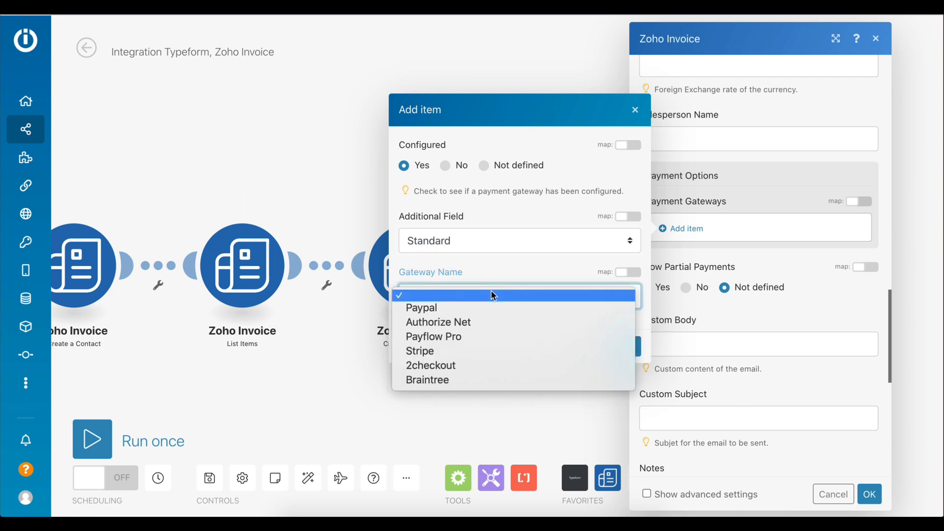
left_click(491, 308)
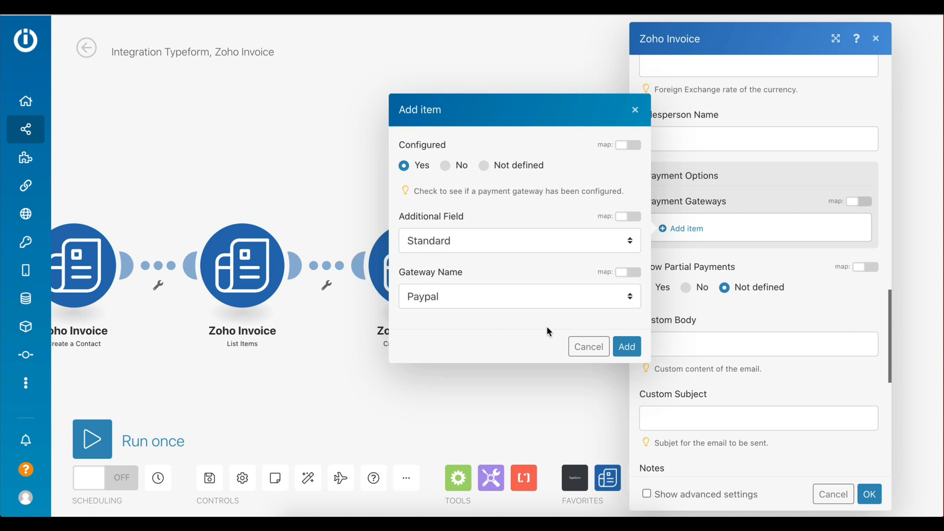
left_click(621, 347)
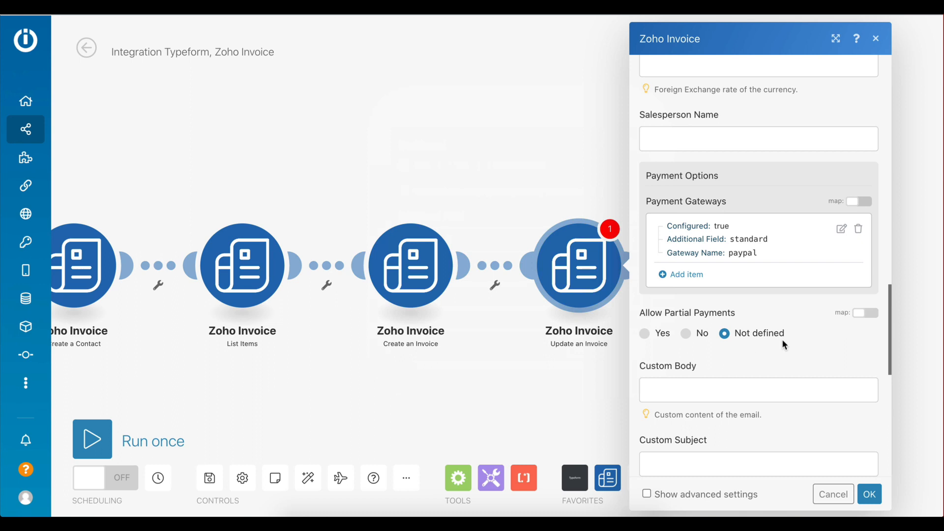
scroll(783, 344, "up", 1)
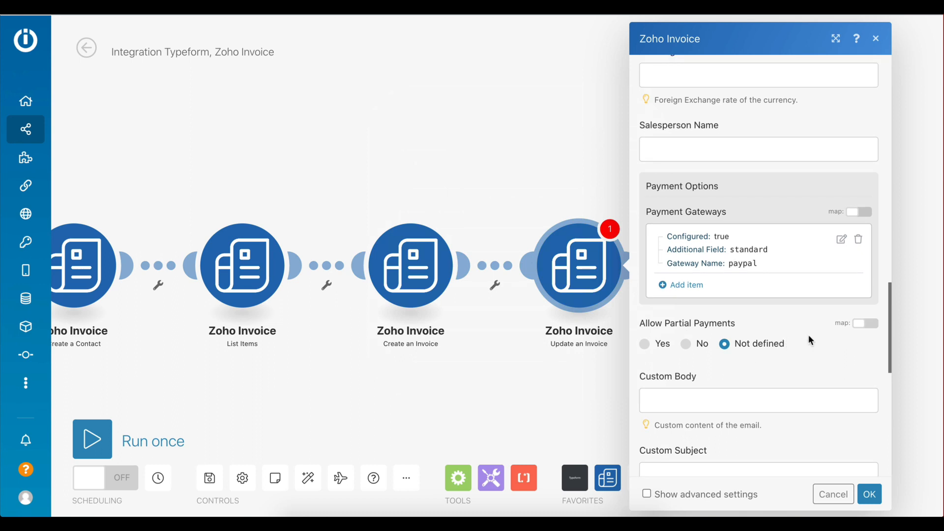
left_click(869, 494)
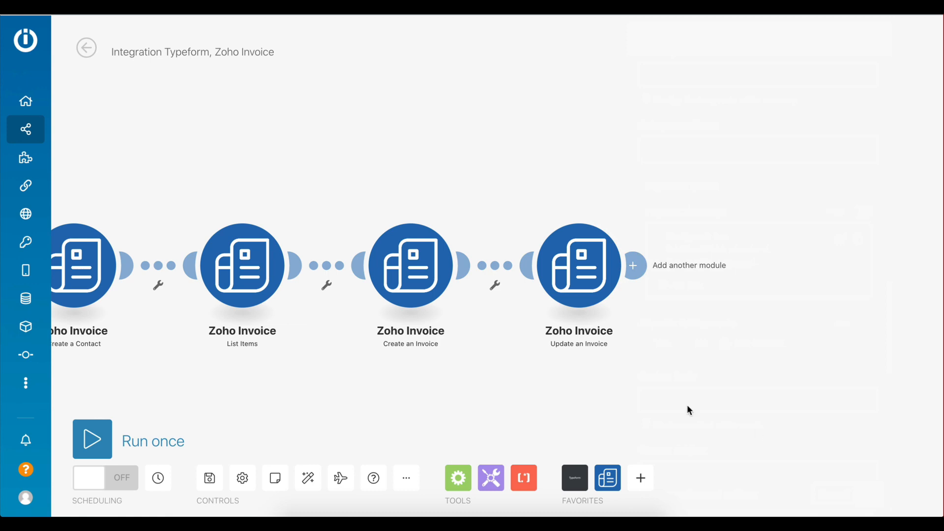
Step: Save the scenario and auto-align its modules
left_click(214, 484)
left_click(308, 478)
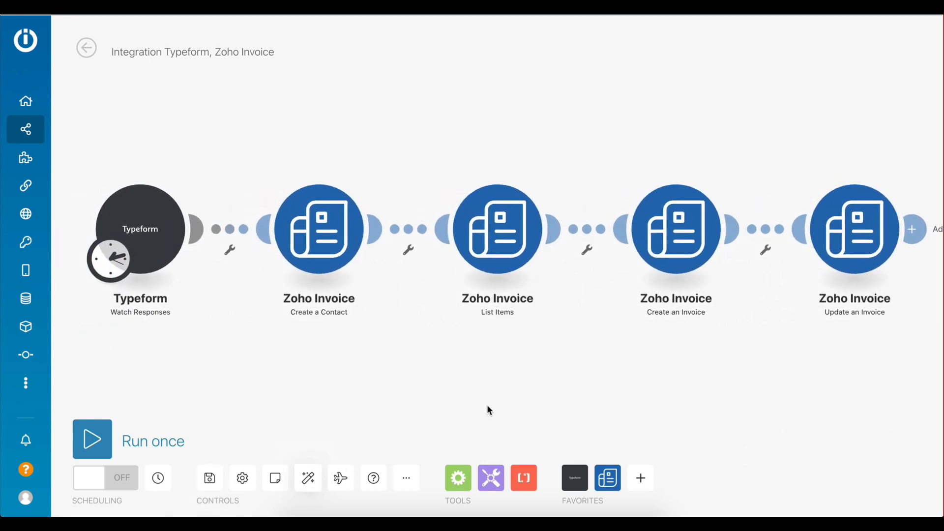
Step: Submit a test response in the Typeform form with the full name, the email address and the Paid Advertising service
type("Integroma")
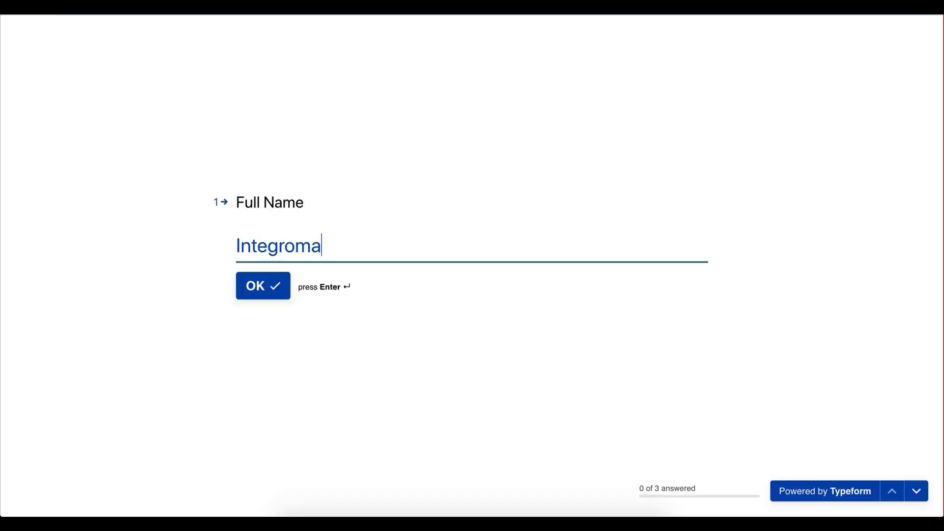
type("t Test")
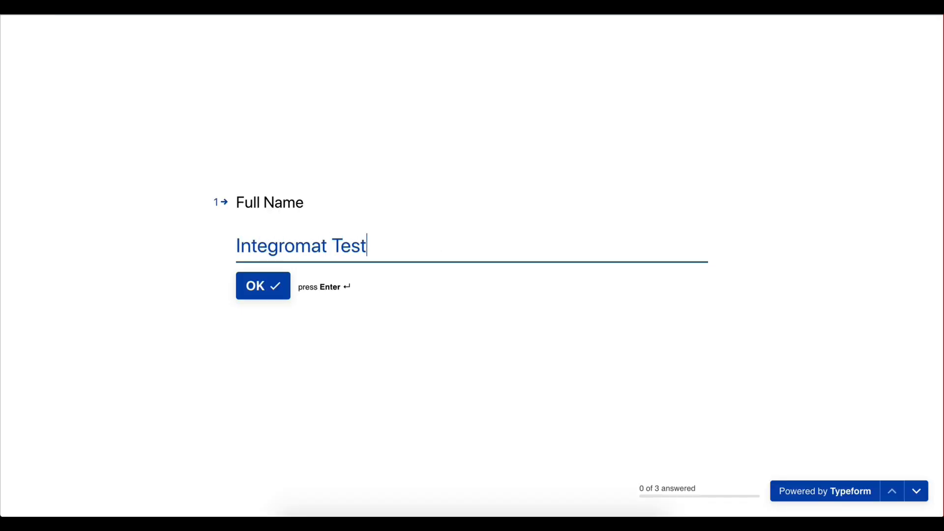
key("Return")
key("ctrl+v")
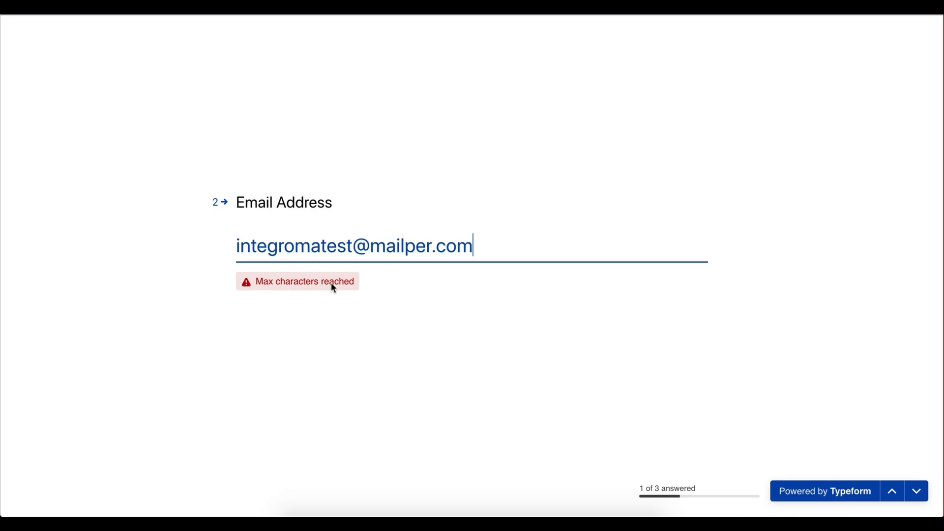
key("Return")
key("a")
key("d")
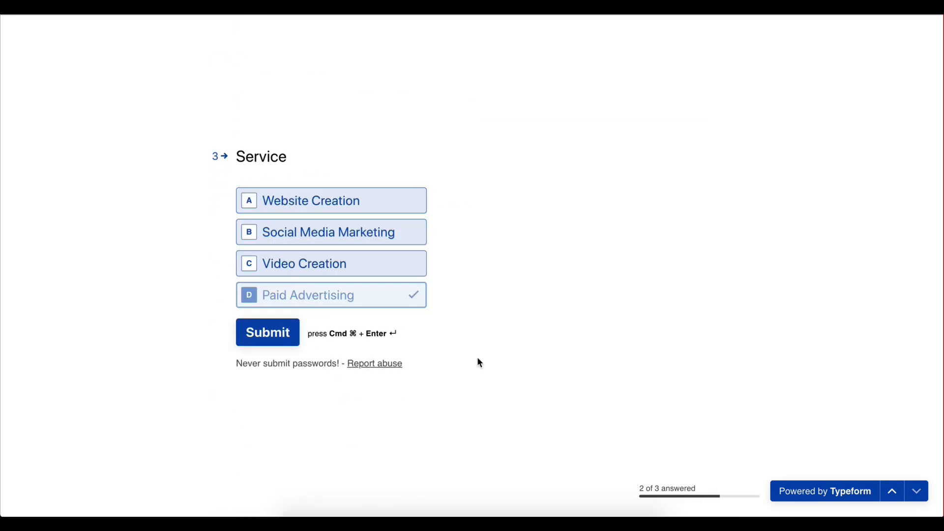
left_click(259, 336)
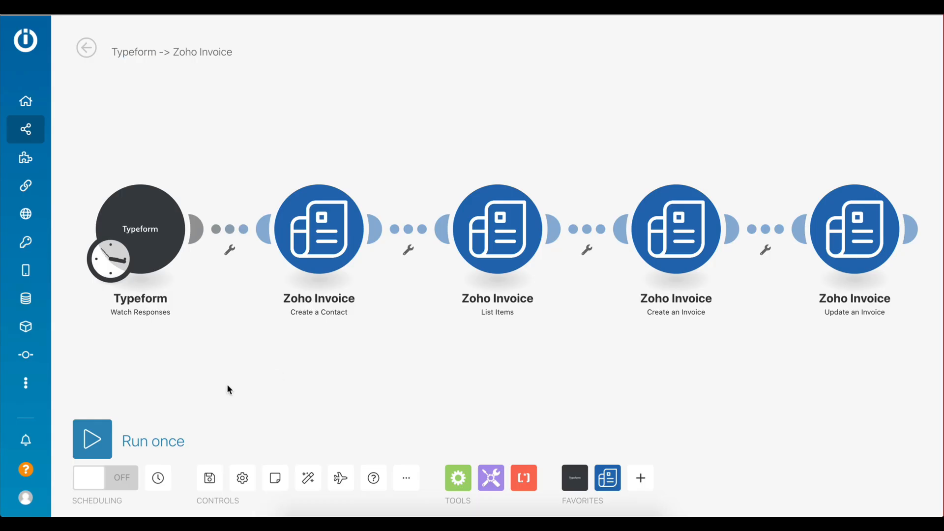
Step: Run the Integromat scenario once and open the invoices list in Zoho Invoice
left_click(92, 440)
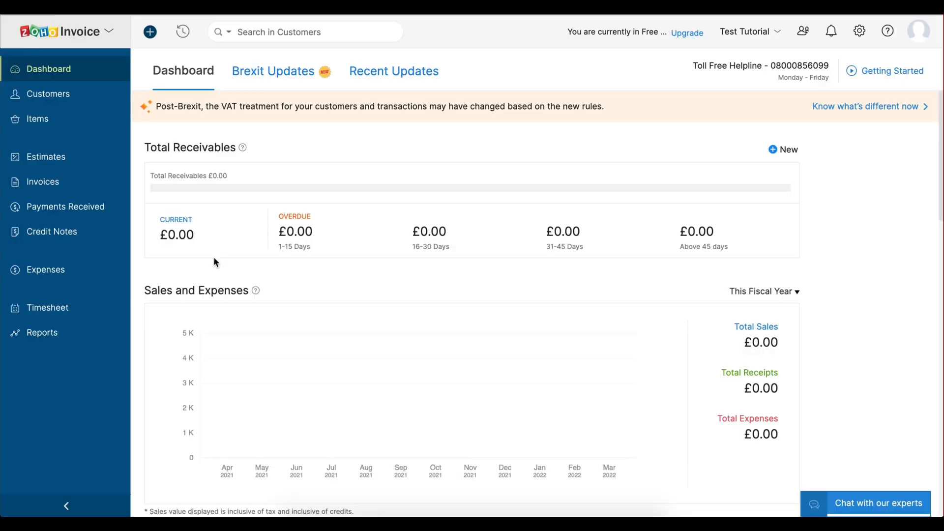
left_click(30, 182)
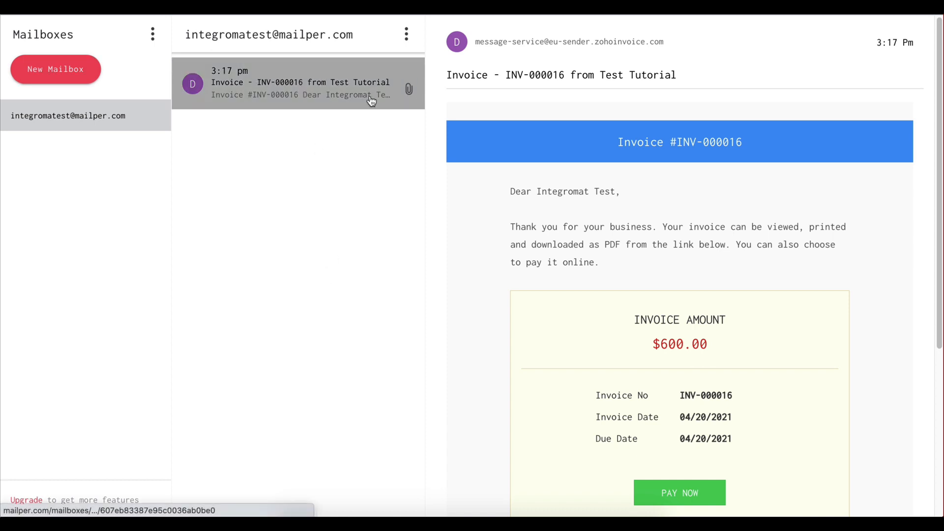
Step: Review the invoice email in the test mailbox and follow its payment link through to the PayPal payment
scroll(585, 192, "down", 2)
scroll(585, 192, "down", 1)
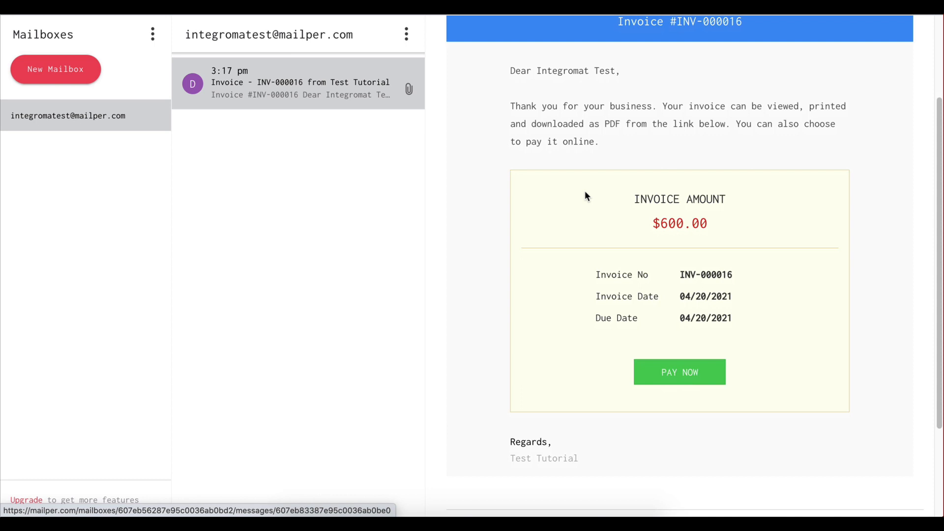
left_click(677, 378)
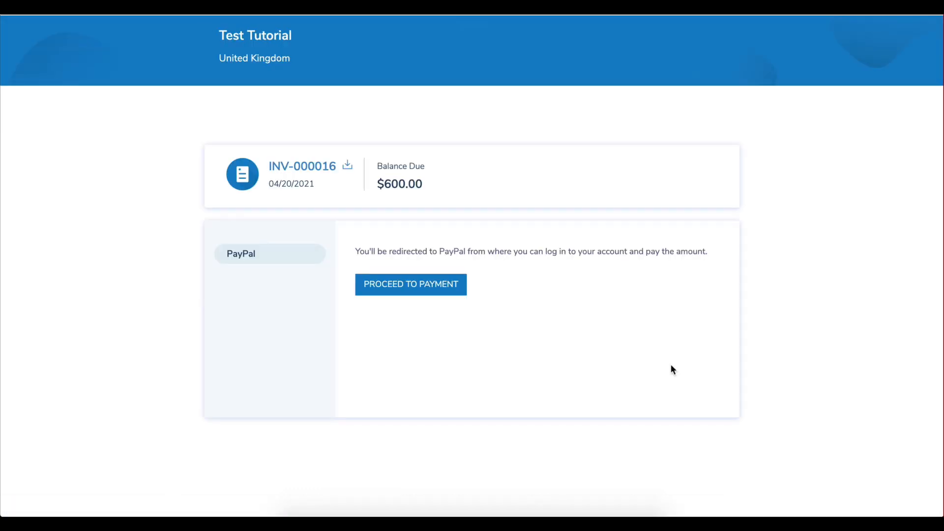
left_click(409, 280)
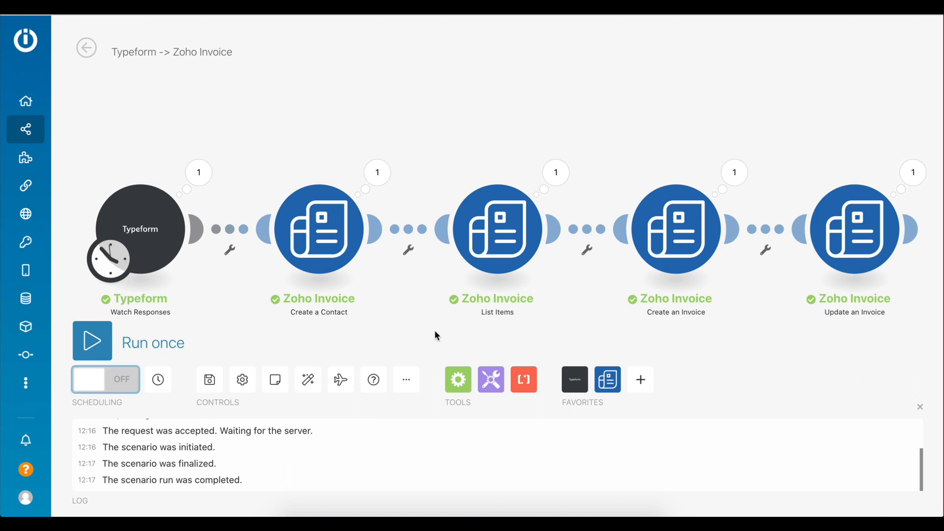
Step: Turn on scheduling for the Typeform -> Zoho Invoice scenario in Integromat
left_click(101, 390)
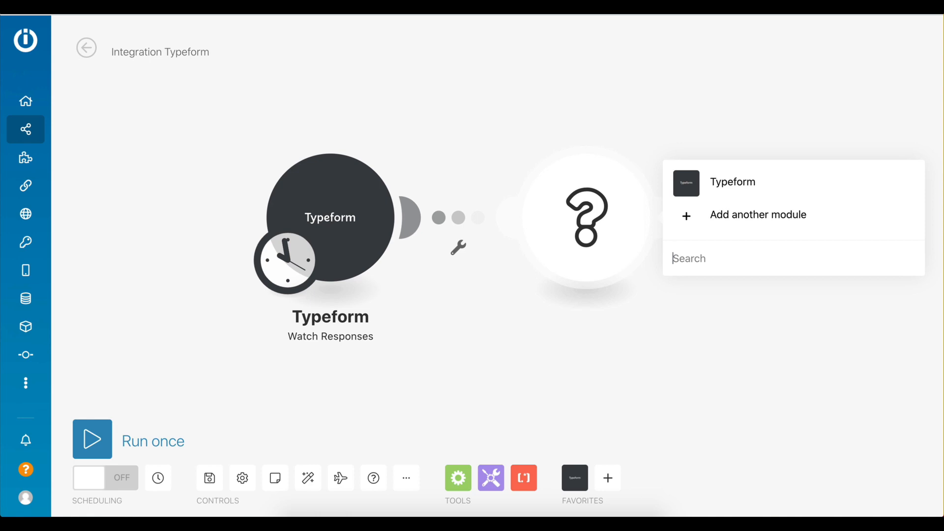
Step: Search for the PayPal, Braintree and Square apps as the module after Typeform and examine the actions each one offers
type("paypal")
left_click(688, 192)
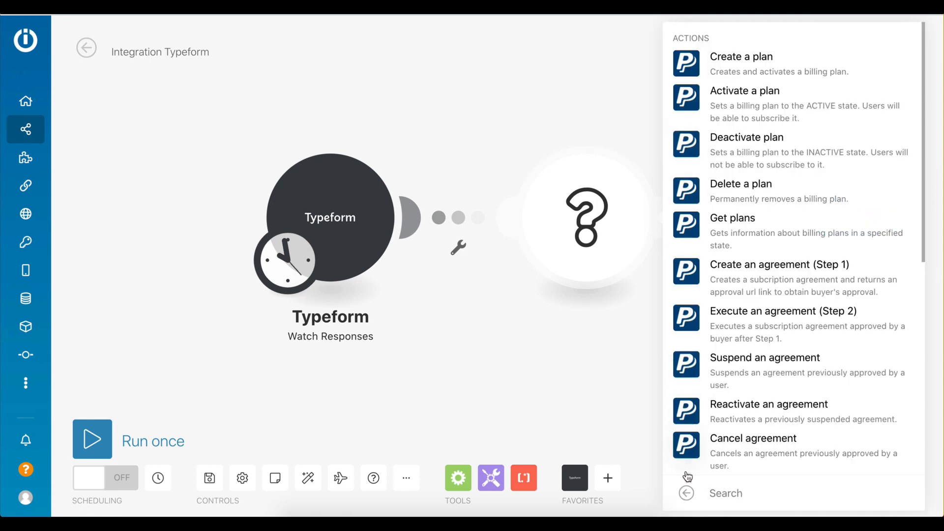
left_click(686, 493)
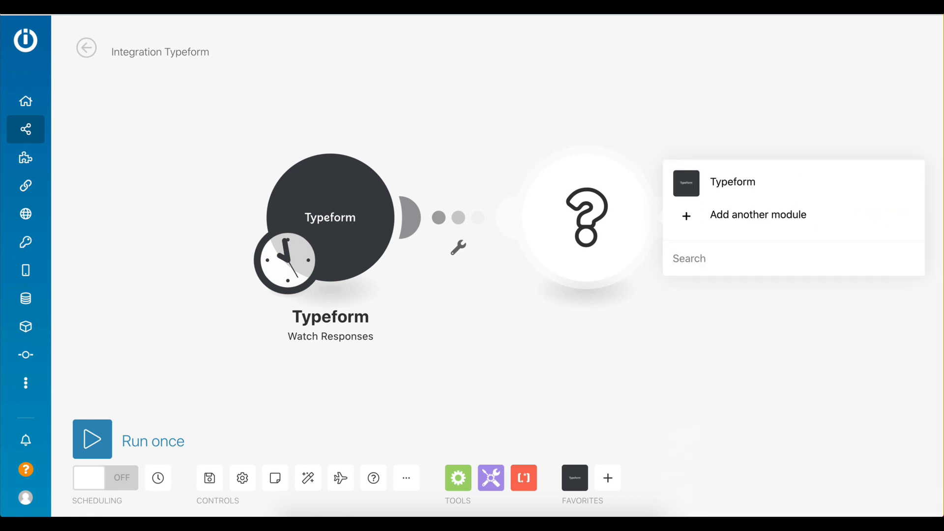
type("braintree")
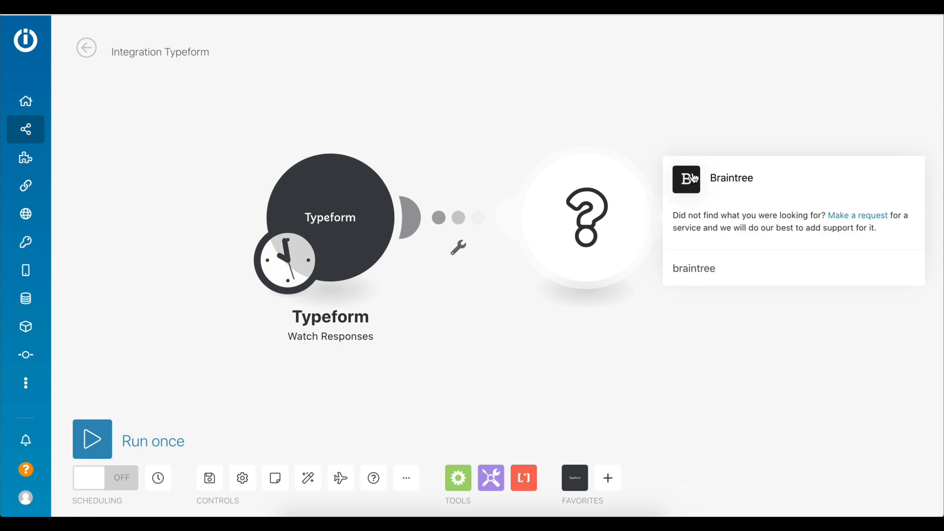
left_click(698, 183)
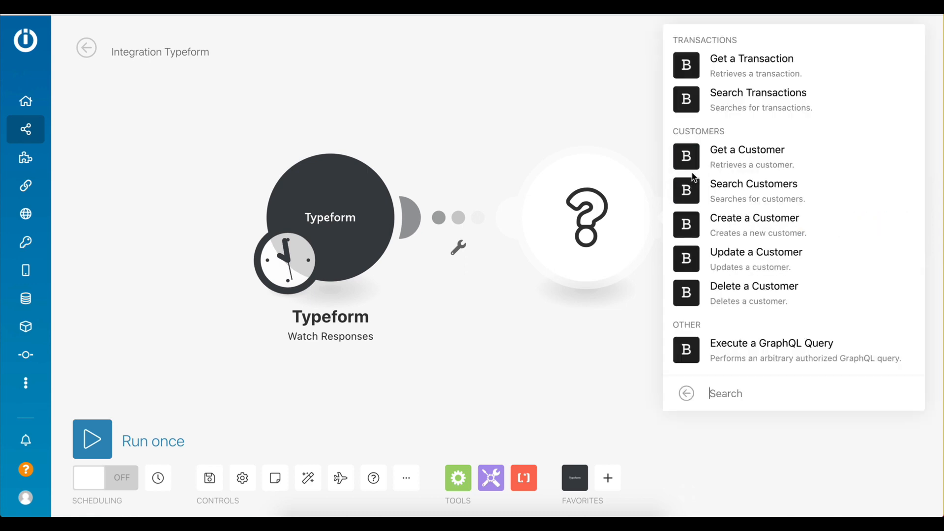
left_click(686, 393)
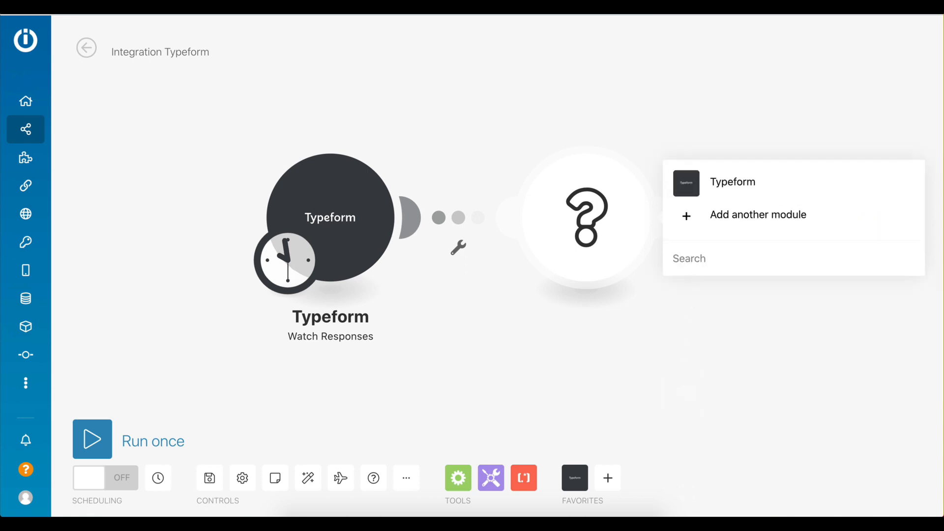
type("square")
left_click(688, 178)
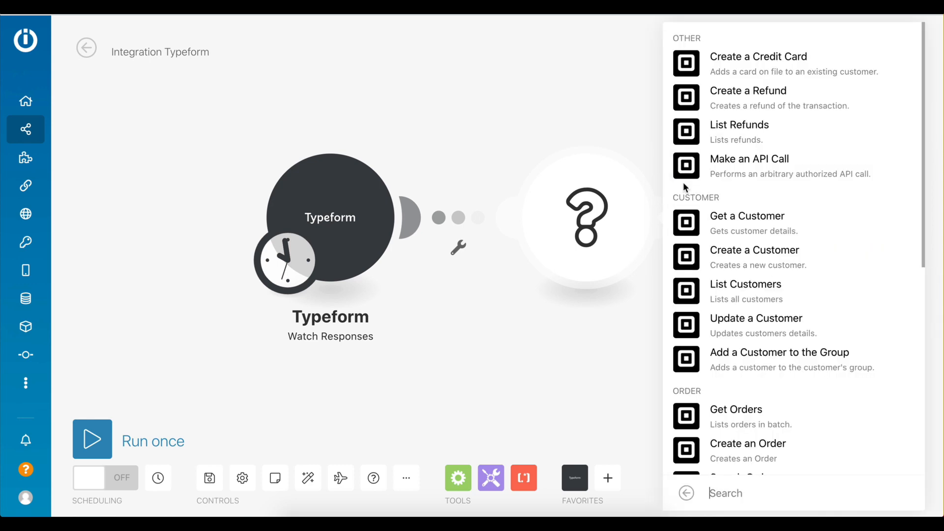
left_click(686, 494)
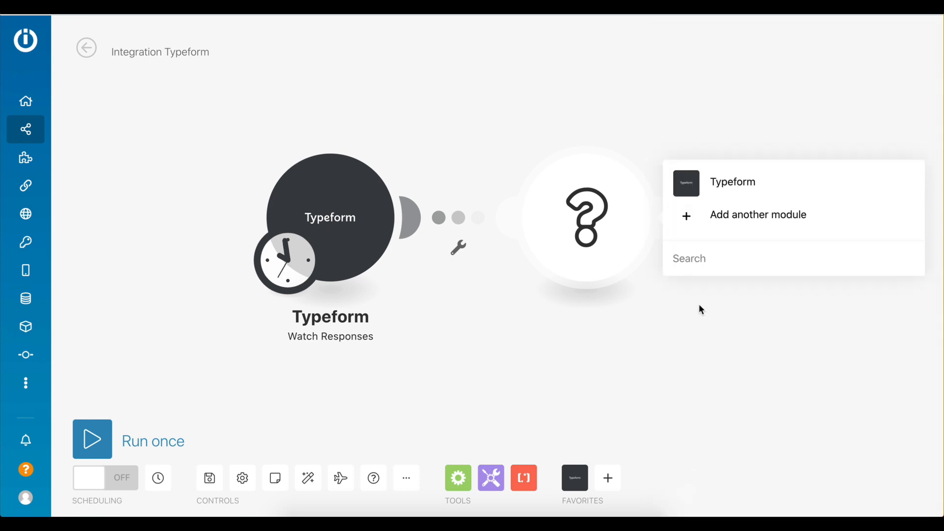